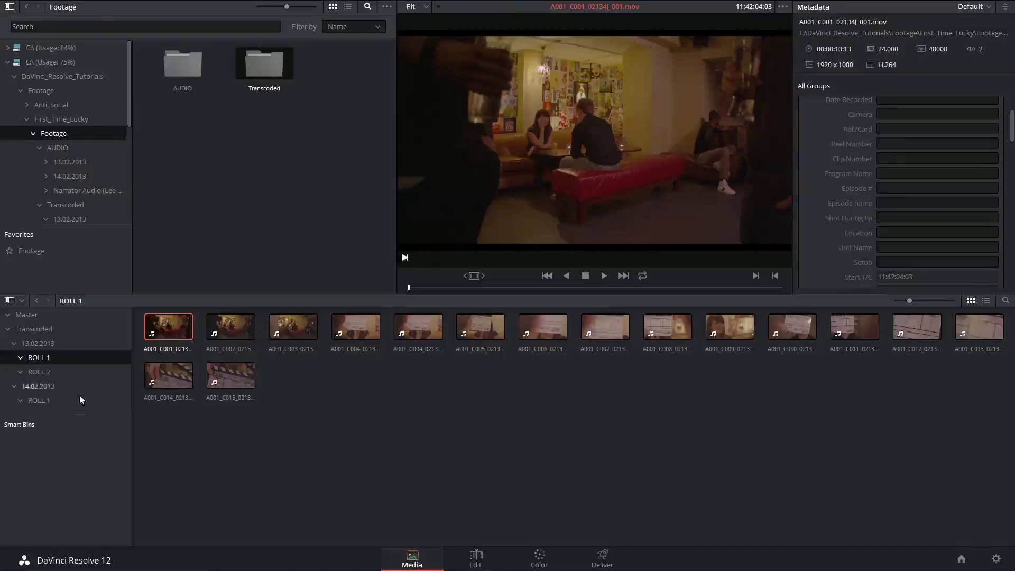
# Open the Transcoded bin and display the clips in the 14.02.2013 ROLL 1 bin
pyautogui.click(29, 332)
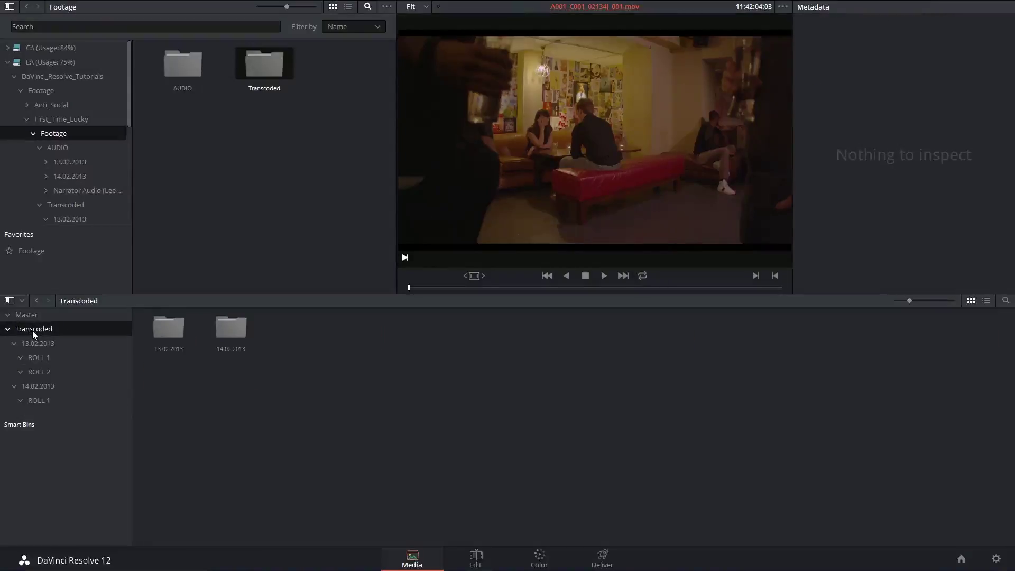
pyautogui.click(45, 401)
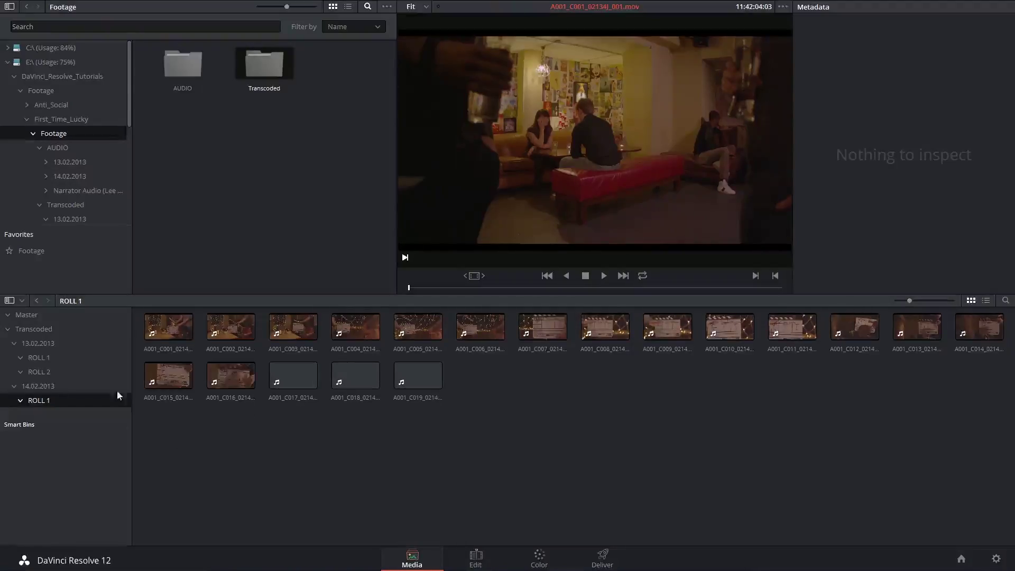
# Browse the roll bins, preview a clip, and rename 13.02.2013 ROLL 1 to Scene 1
pyautogui.click(45, 358)
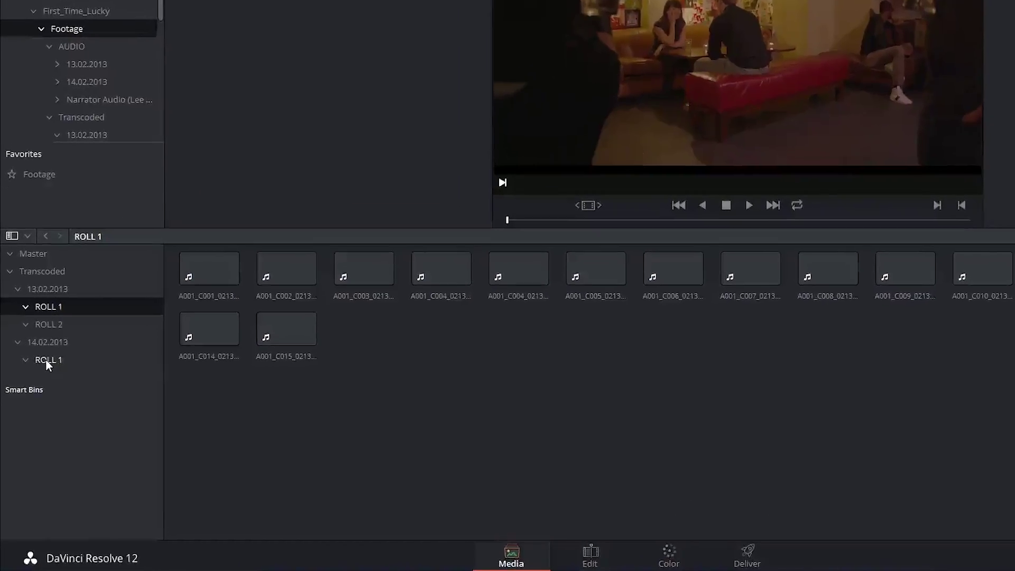
pyautogui.click(55, 295)
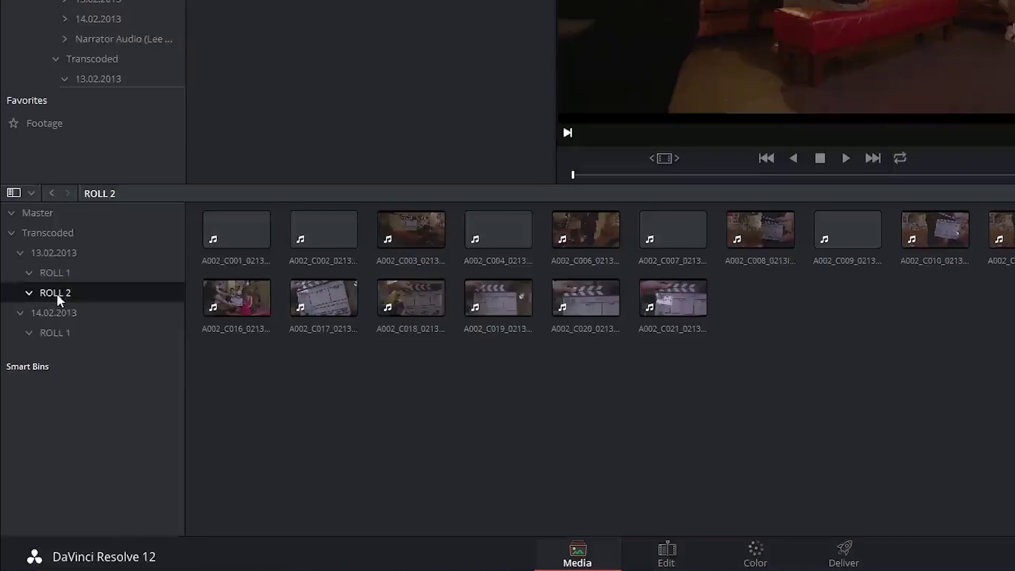
pyautogui.click(58, 315)
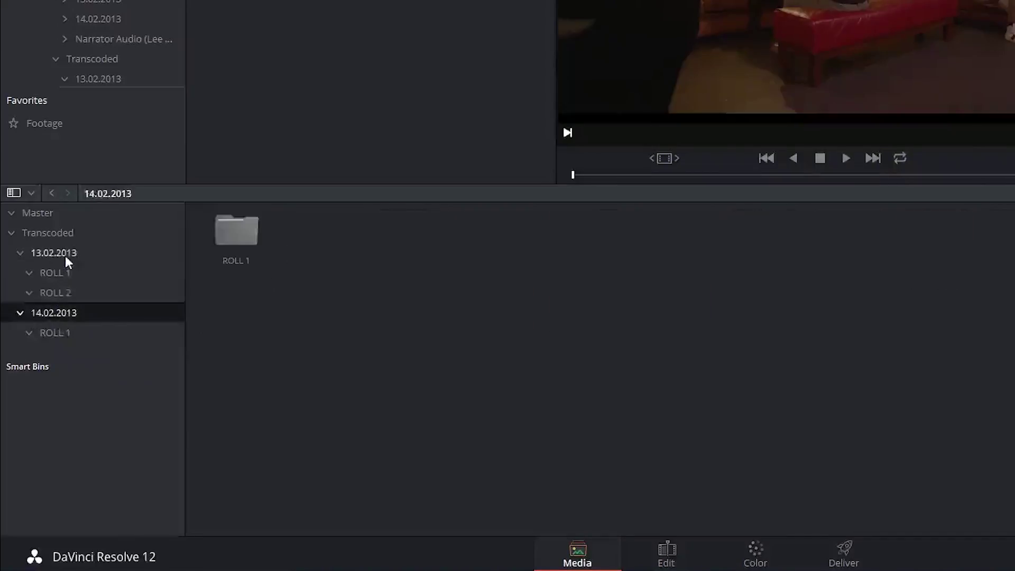
pyautogui.click(64, 254)
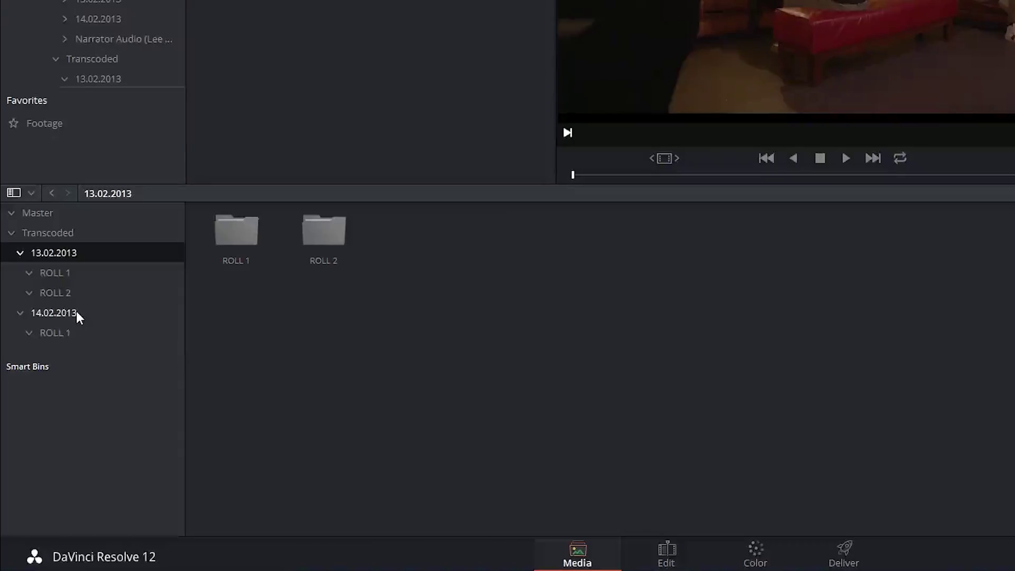
pyautogui.click(56, 274)
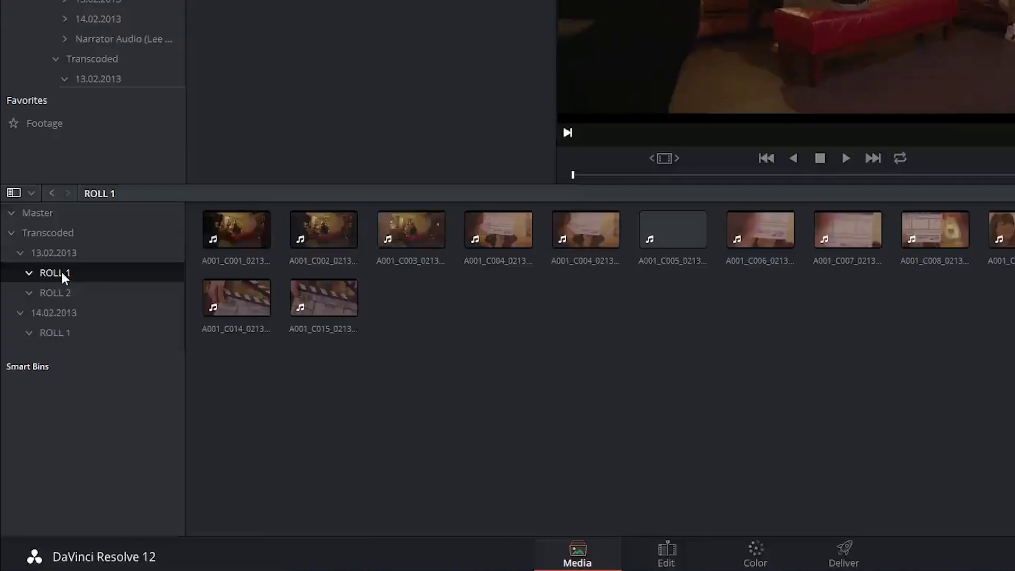
pyautogui.click(497, 231)
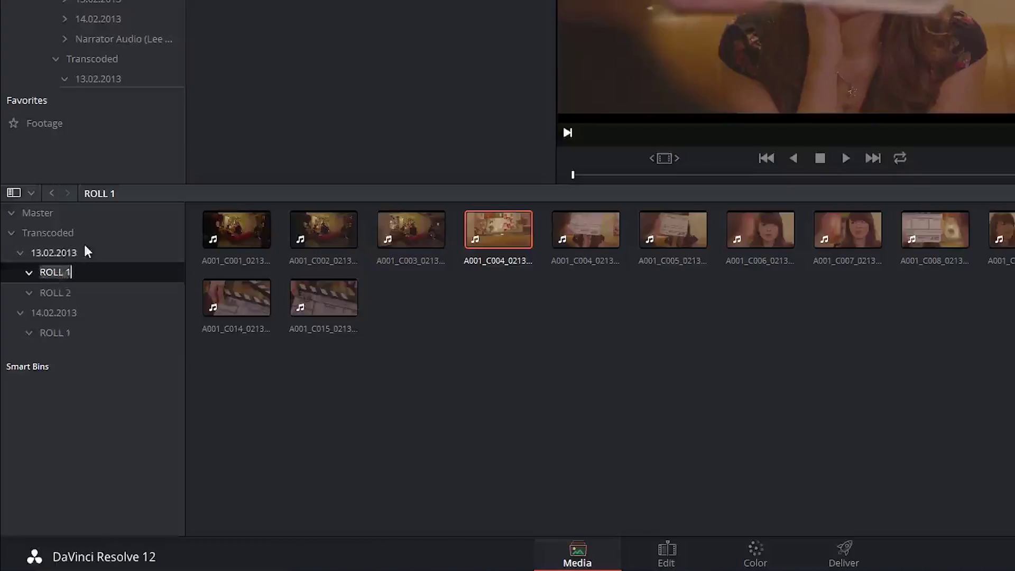
pyautogui.write('Scene 1')
pyautogui.press('Return')
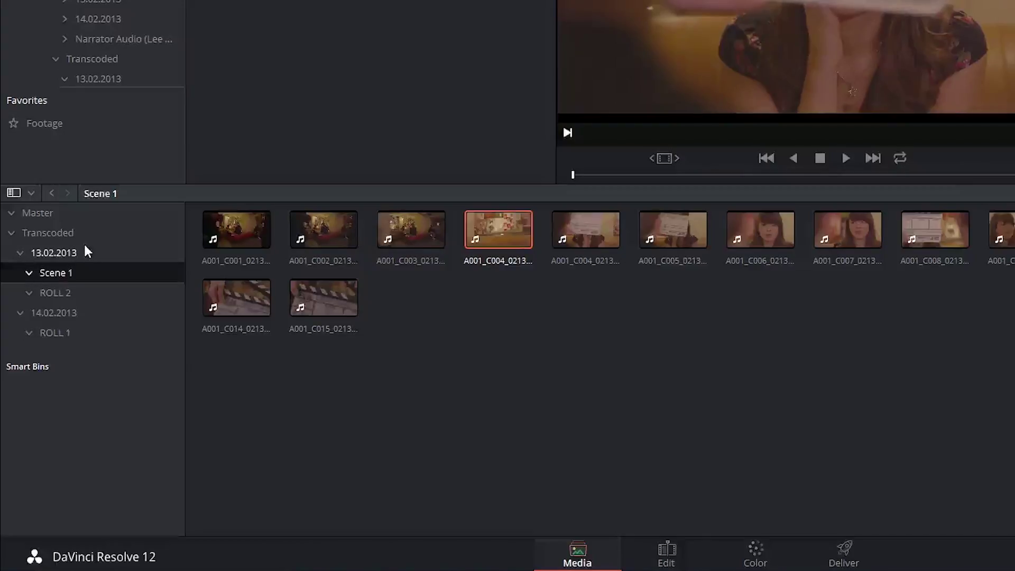
# Rename the 13.02.2013 ROLL 2 bin to Scene 3
pyautogui.click(56, 293)
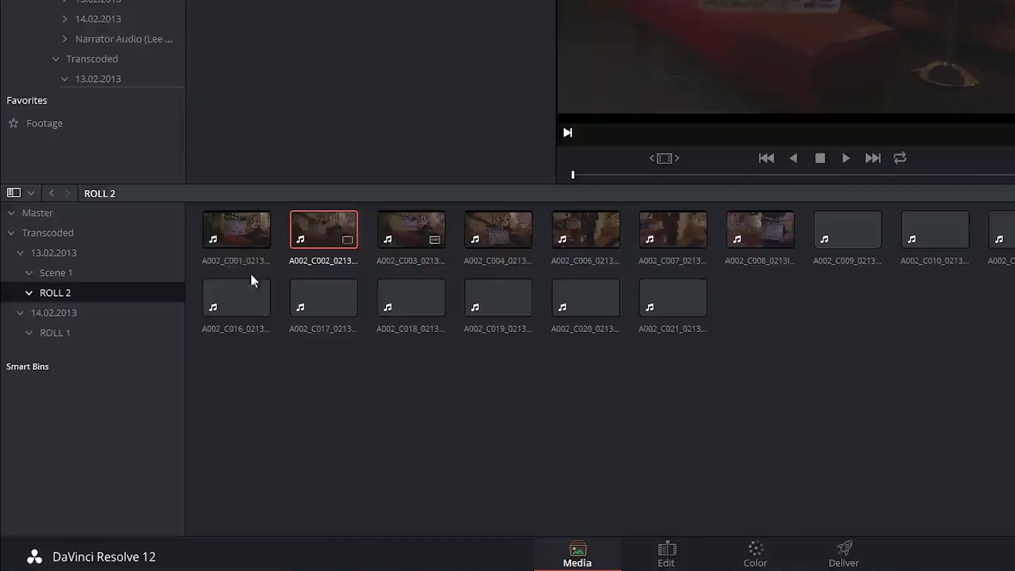
pyautogui.click(61, 292)
pyautogui.write('S')
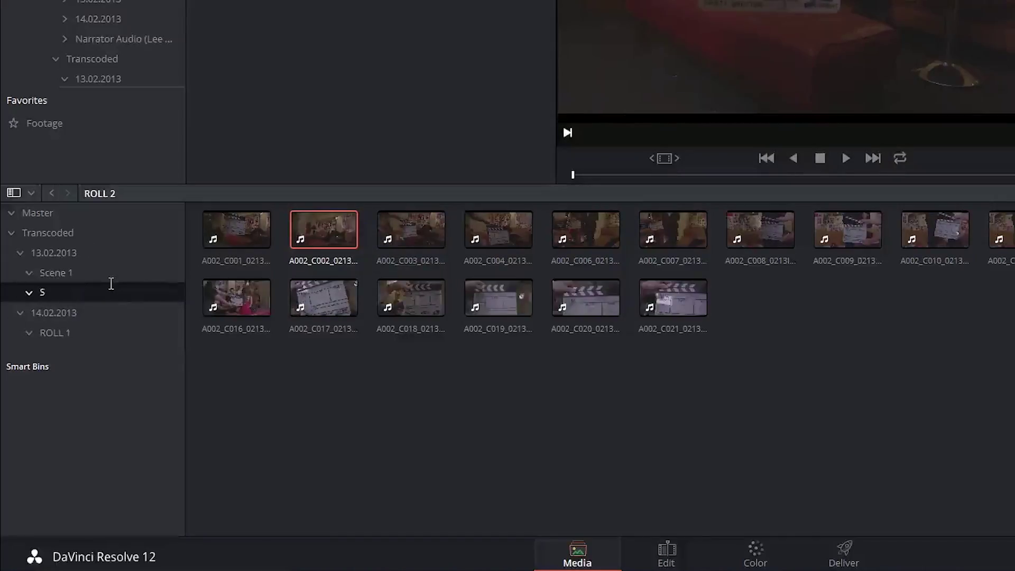
pyautogui.write('cene 3')
pyautogui.press('Return')
# Rename the 14.02.2013 ROLL 1 bin to Scene 2 via Rename Bin
pyautogui.click(52, 332)
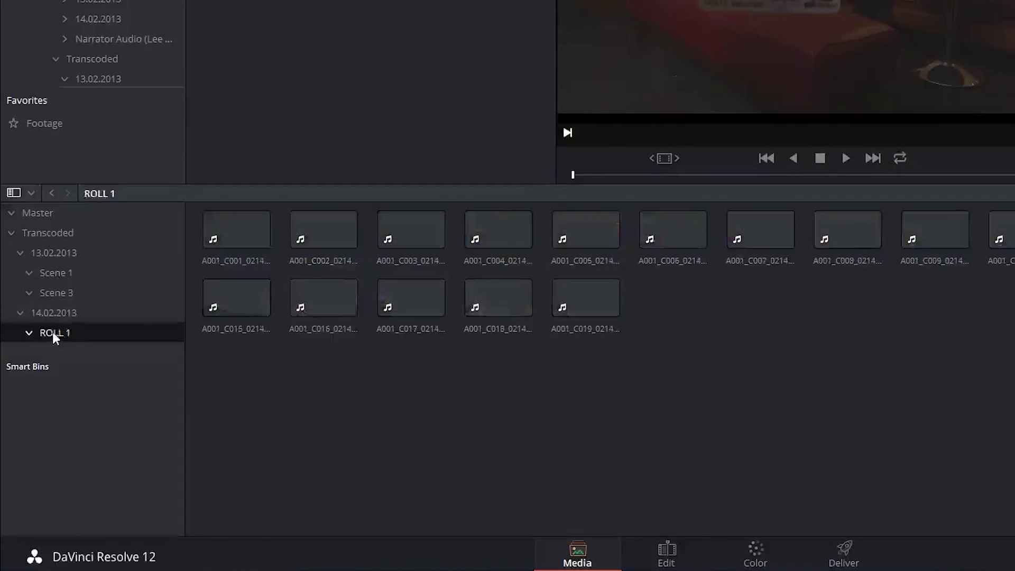
pyautogui.rightClick(56, 331)
pyautogui.click(98, 371)
pyautogui.write('Scene 2')
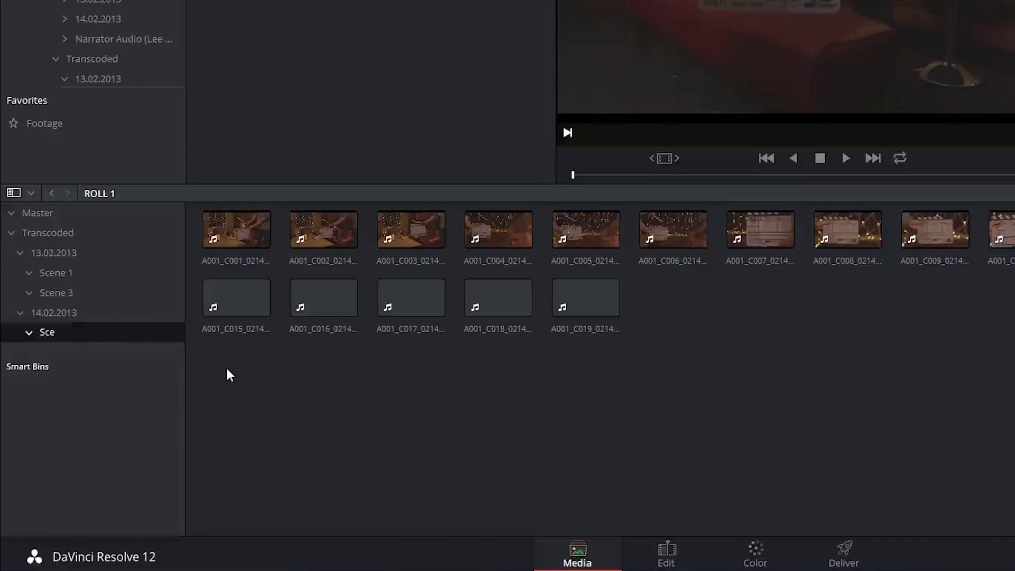
pyautogui.press('Return')
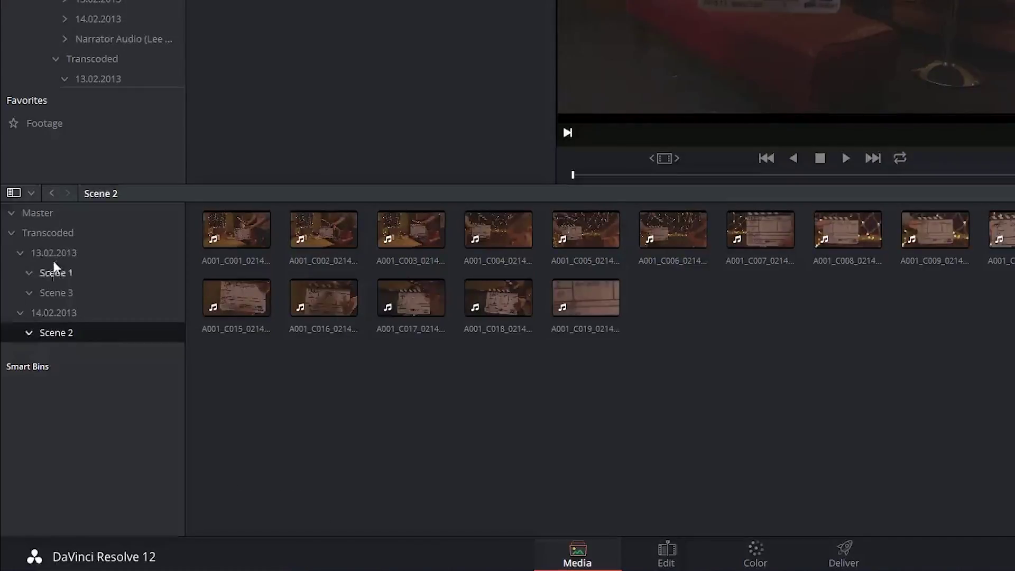
# Select Scene 1, Scene 3 and Scene 2 and drag them directly under Transcoded
pyautogui.click(50, 272)
pyautogui.keyDown('ctrl'); pyautogui.click(53, 293); pyautogui.keyUp('ctrl')
pyautogui.keyDown('ctrl'); pyautogui.click(49, 333); pyautogui.keyUp('ctrl')
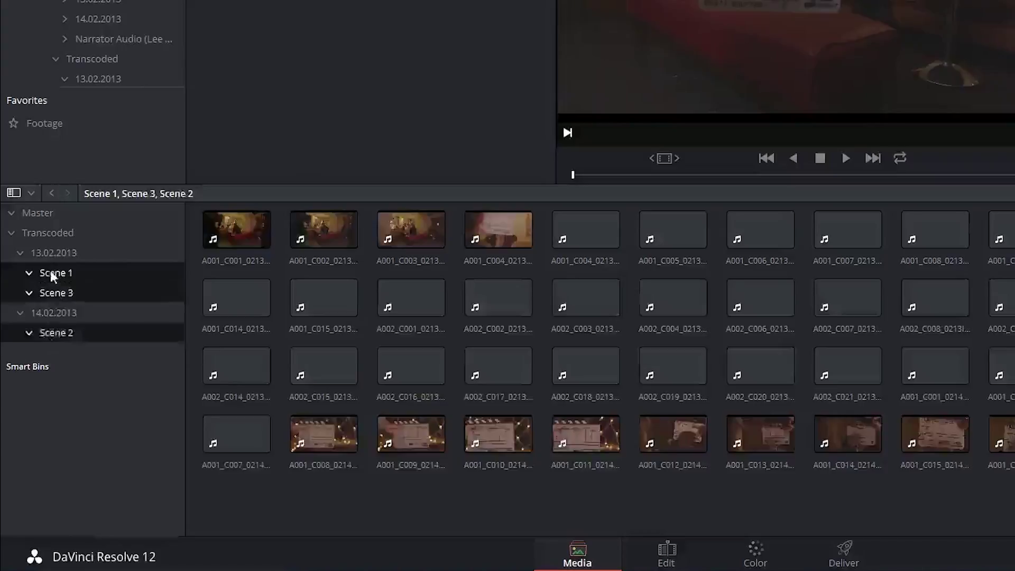
pyautogui.moveTo(55, 276); pyautogui.dragTo(49, 233)
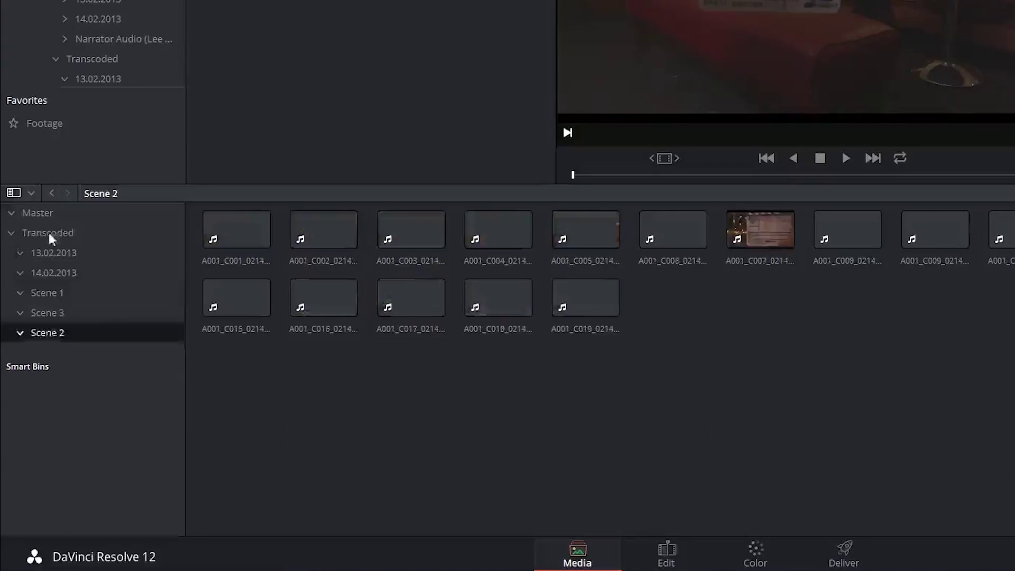
# Delete the empty 13.02.2013 and 14.02.2013 date bins
pyautogui.click(52, 252)
pyautogui.keyDown('ctrl'); pyautogui.click(54, 272); pyautogui.keyUp('ctrl')
pyautogui.rightClick(55, 272)
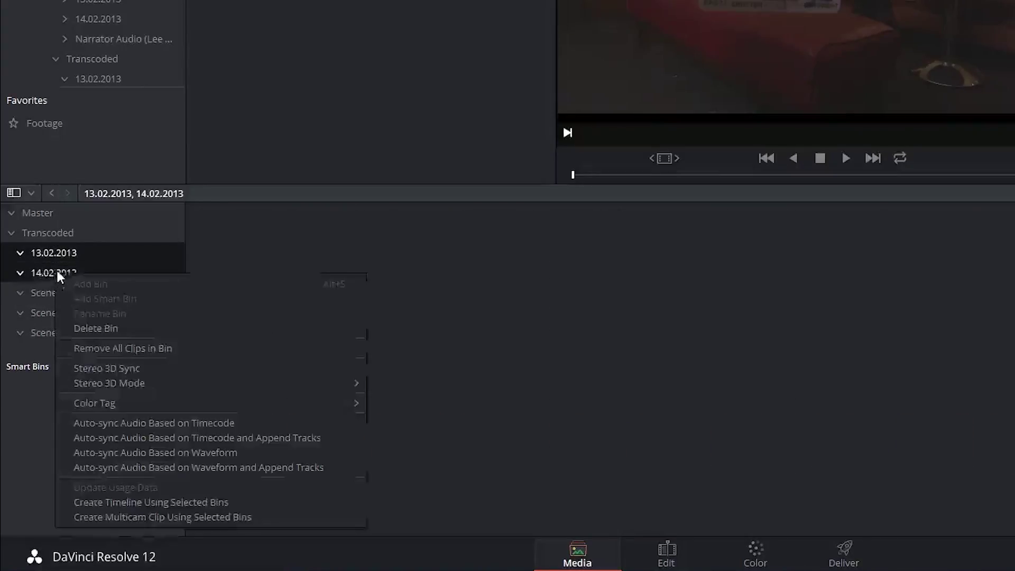
pyautogui.click(101, 326)
pyautogui.click(835, 207)
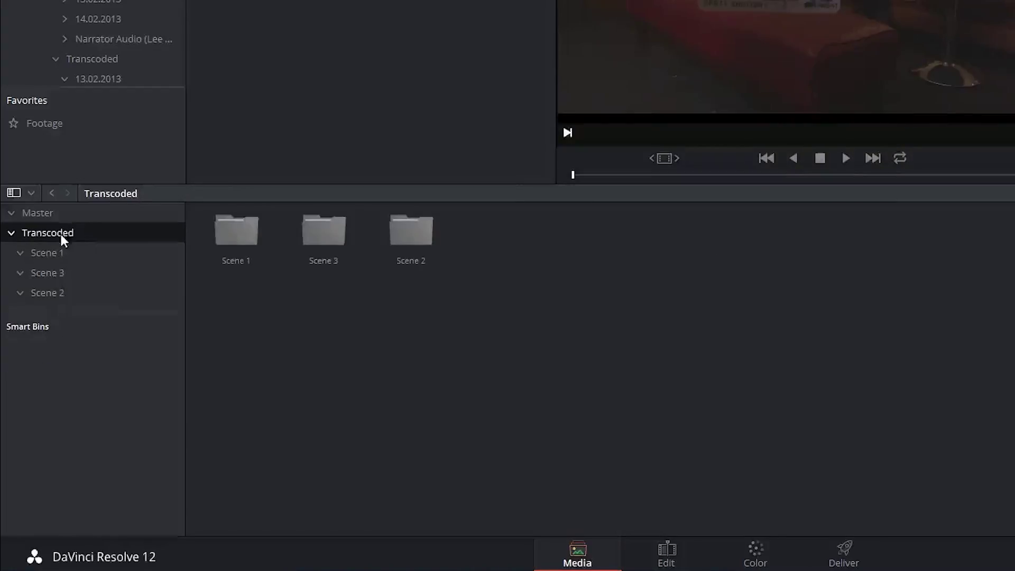
# Rename the Transcoded bin to Video
pyautogui.rightClick(59, 234)
pyautogui.click(119, 278)
pyautogui.write('Video')
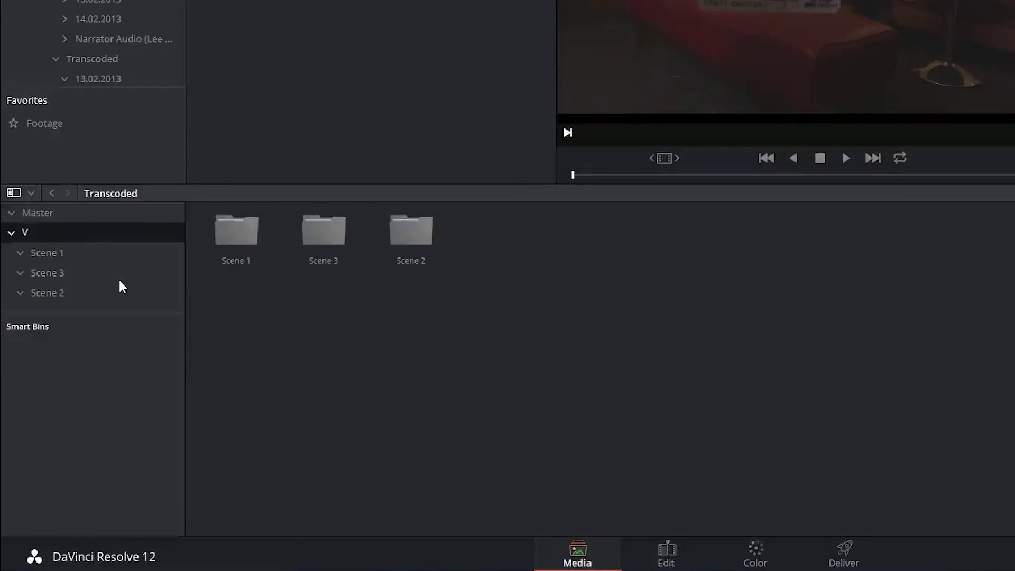
pyautogui.press('Return')
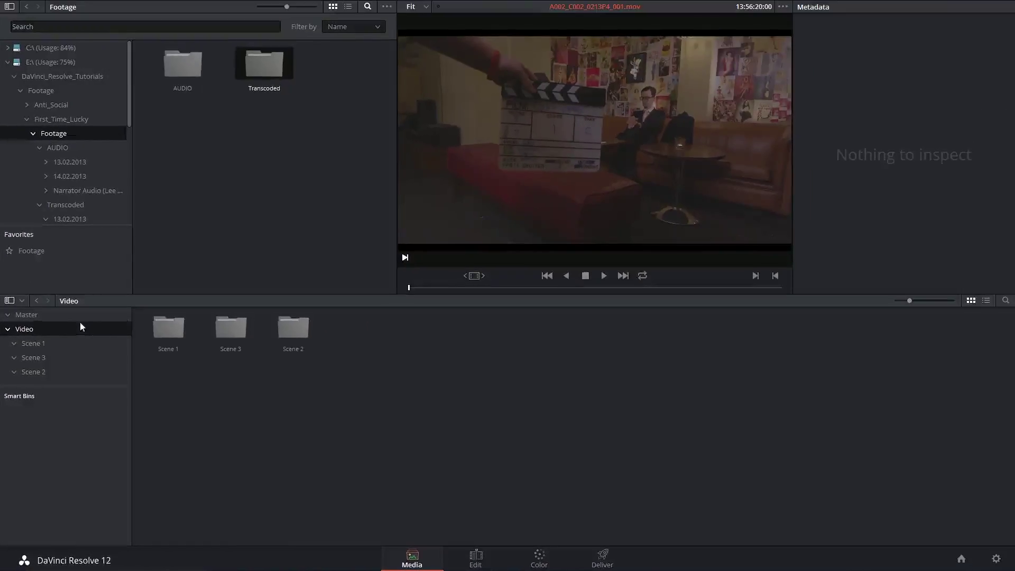
# Import the AUDIO folder and its subfolders as bins, and rename the bin Audio
pyautogui.click(62, 315)
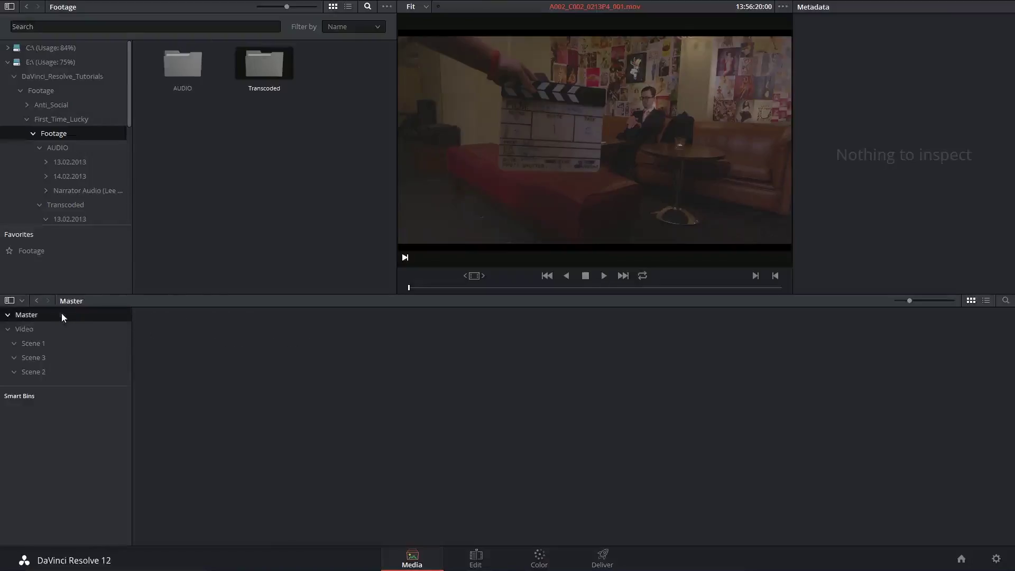
pyautogui.rightClick(188, 61)
pyautogui.click(222, 92)
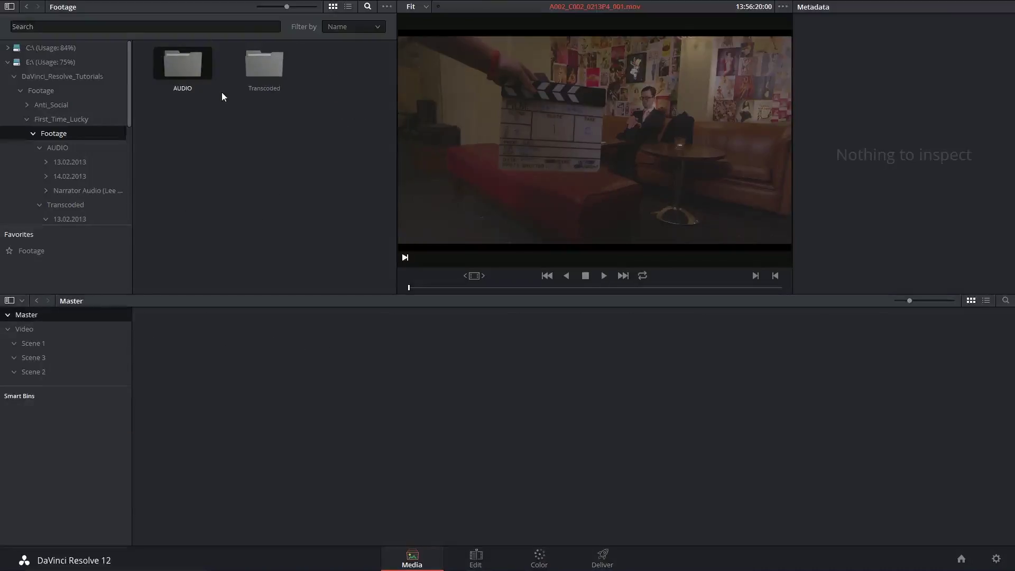
pyautogui.rightClick(29, 387)
pyautogui.click(64, 418)
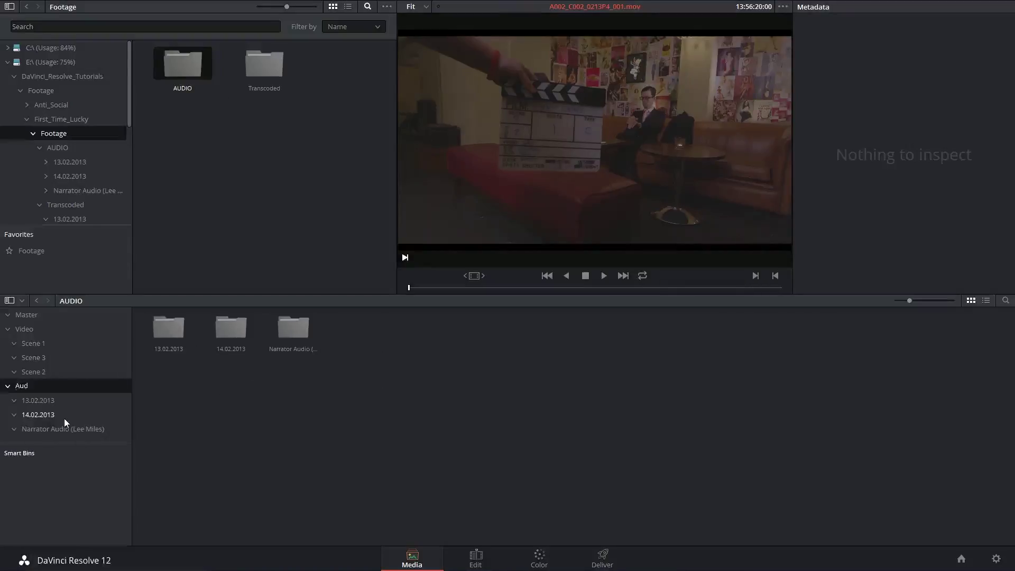
pyautogui.write('Audio')
pyautogui.press('Return')
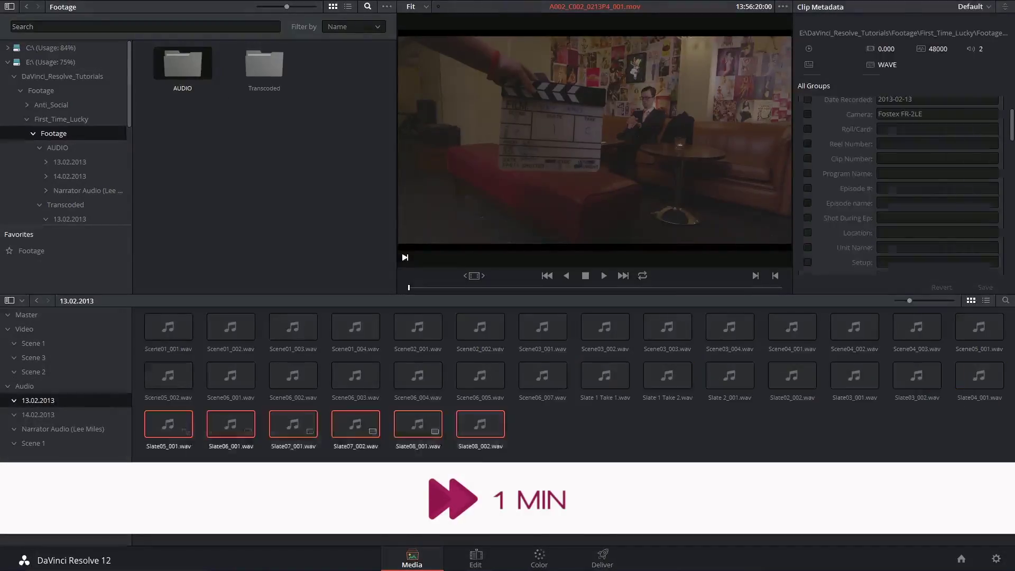
# Rename the 14.02.2013 audio sub-bin to Narrator Audio followed by the narrator's name
pyautogui.rightClick(47, 387)
pyautogui.click(53, 395)
pyautogui.write('Scene 3')
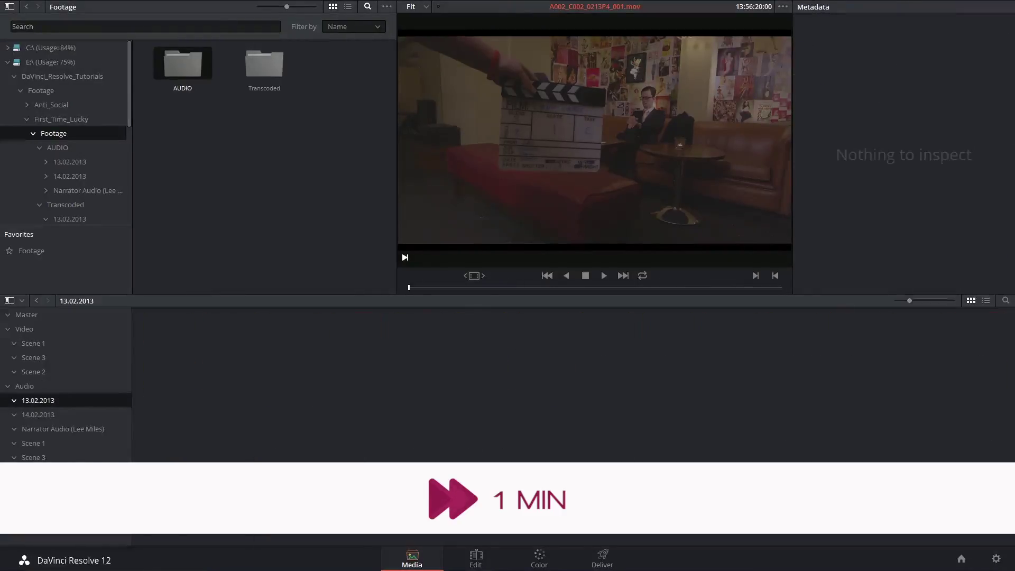
pyautogui.click(30, 387)
pyautogui.rightClick(39, 401)
pyautogui.click(66, 428)
pyautogui.press('Return')
pyautogui.click(29, 386)
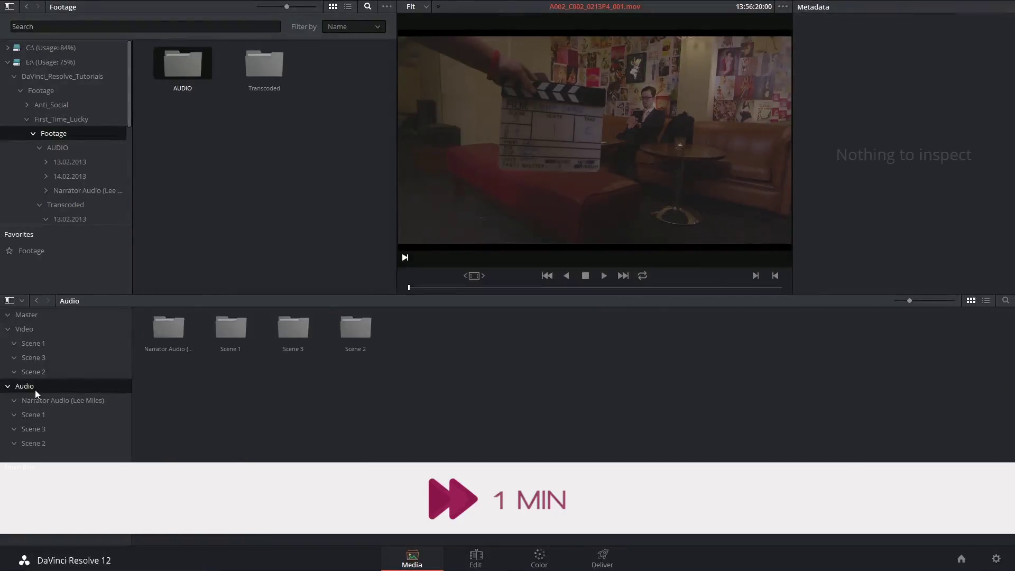
# Add a new bin from the Master bin and name it Scene 4
pyautogui.click(26, 315)
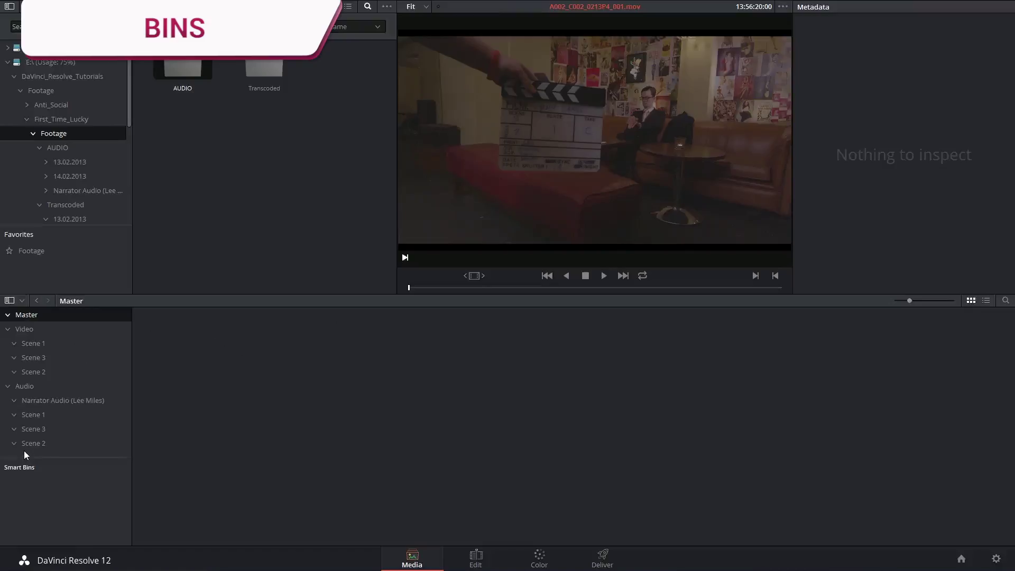
pyautogui.rightClick(53, 313)
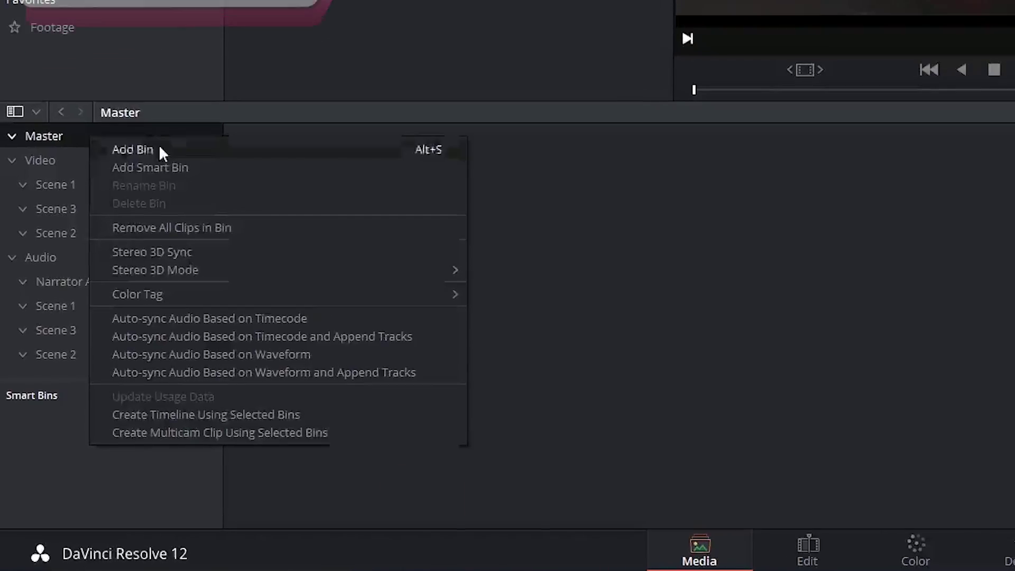
pyautogui.click(120, 176)
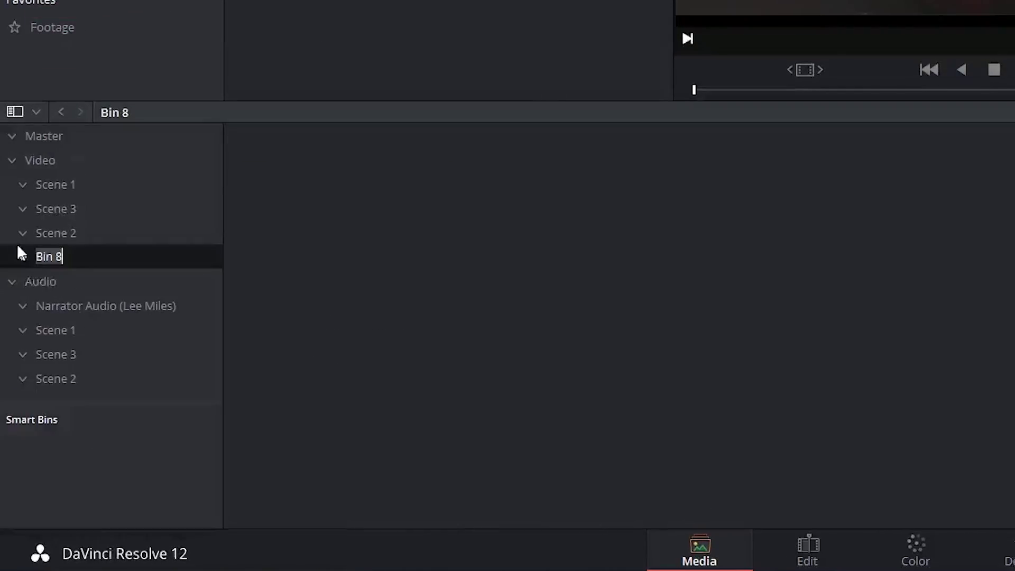
pyautogui.click(44, 266)
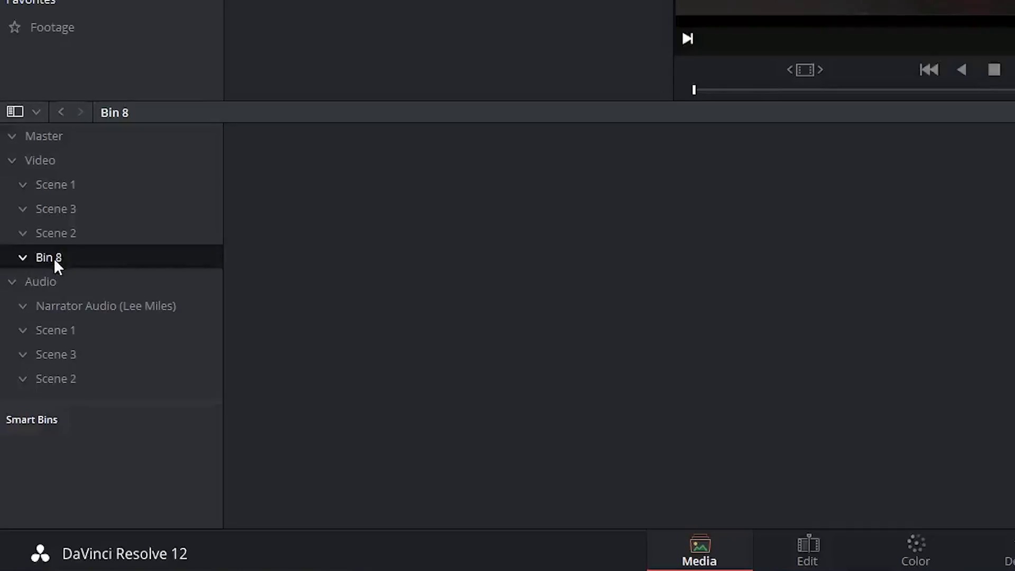
pyautogui.write('Scene 4')
pyautogui.press('Return')
# Delete the Scene 4 bin and confirm the deletion
pyautogui.rightClick(56, 256)
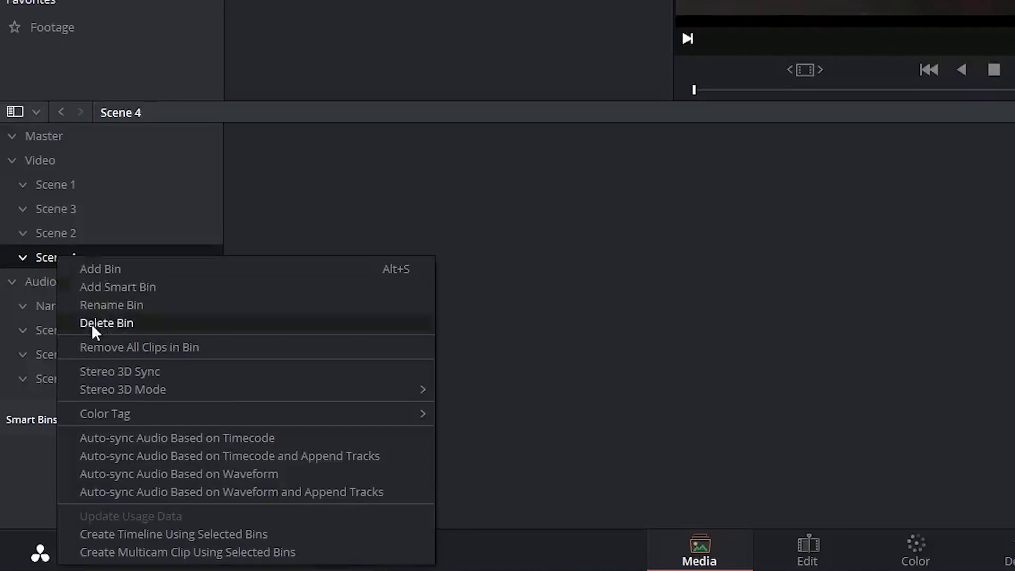
pyautogui.click(108, 323)
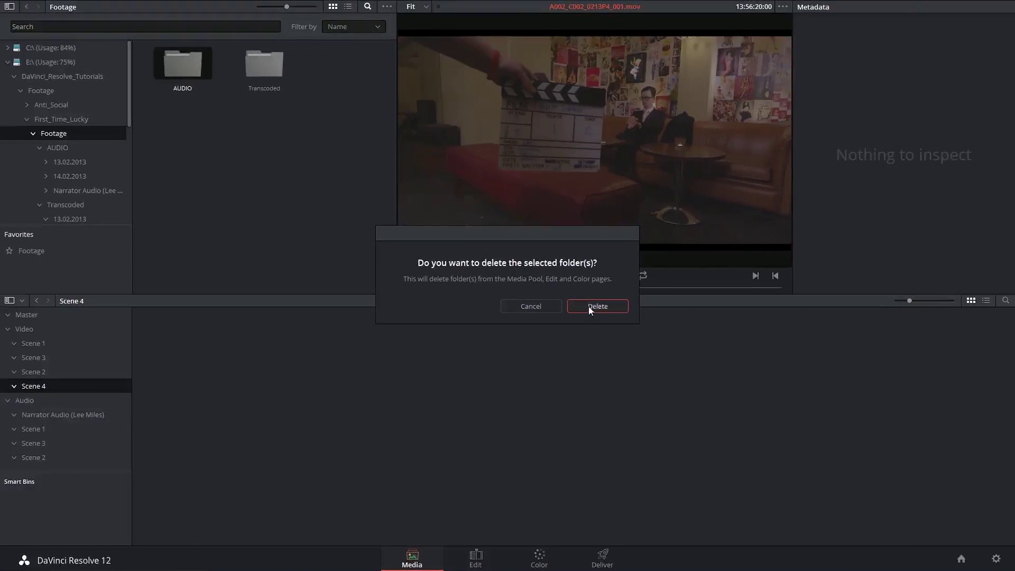
pyautogui.click(705, 260)
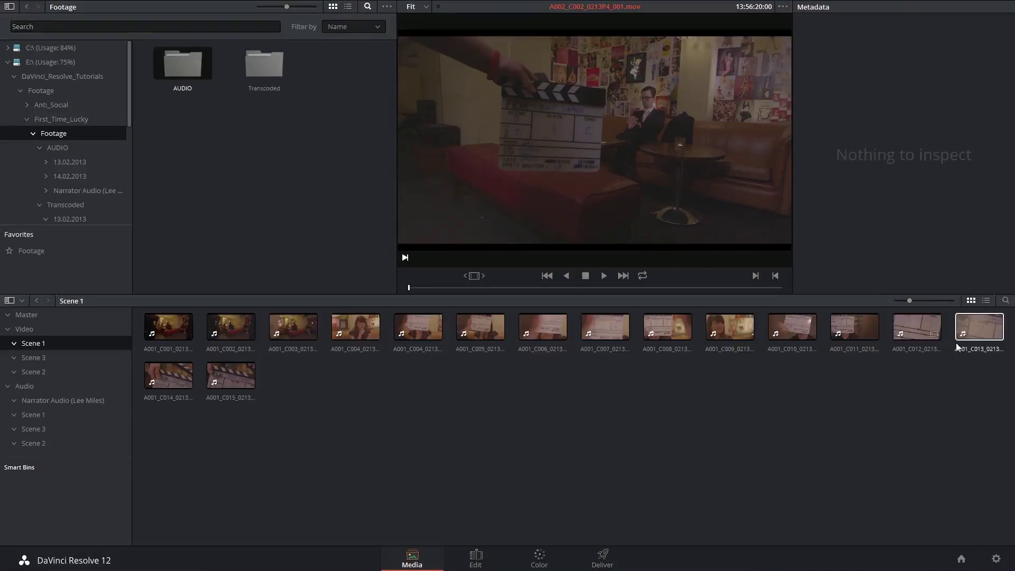
# Switch the Media Pool to List View to show clip metadata columns
pyautogui.click(985, 301)
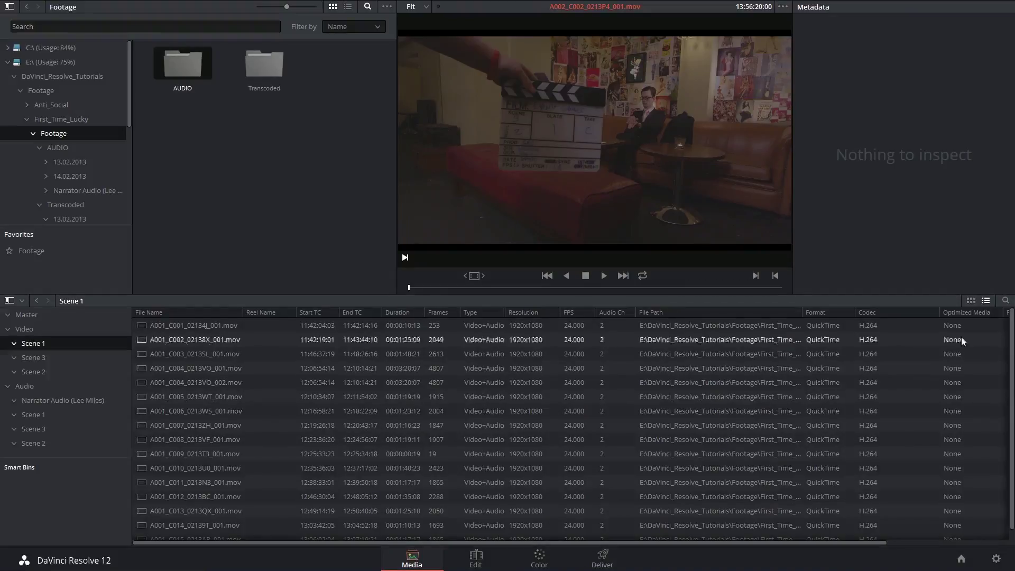
# Hide Date Modified, move Type beside Start TC, and sort clips by File Name descending
pyautogui.rightClick(585, 313)
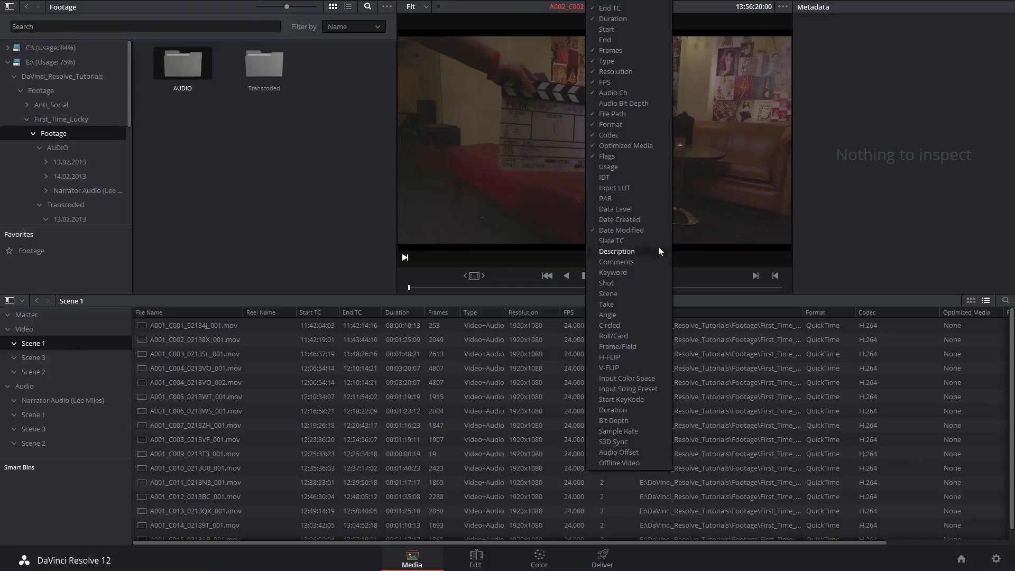
pyautogui.click(648, 230)
pyautogui.rightClick(471, 313)
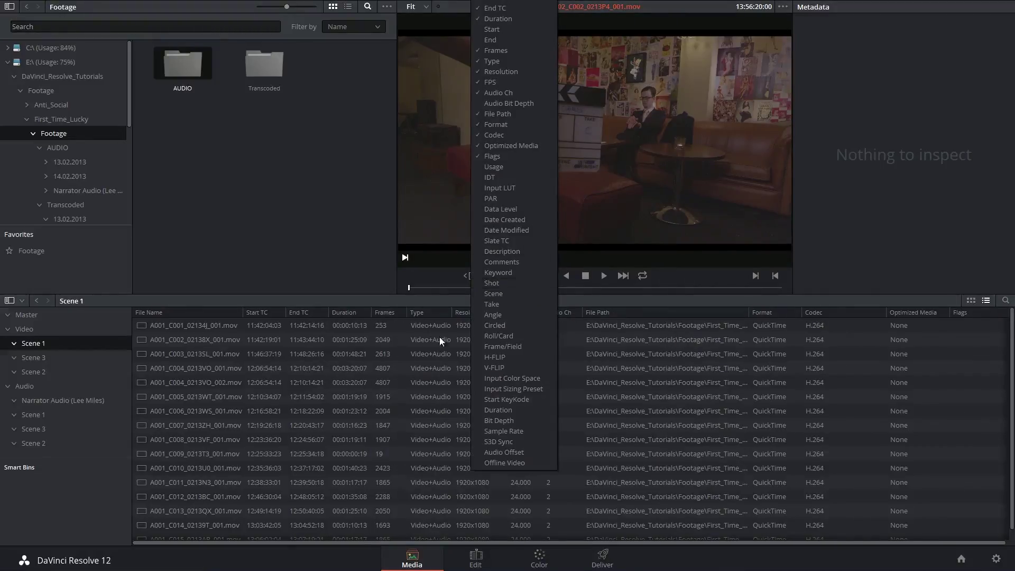
pyautogui.click(433, 312)
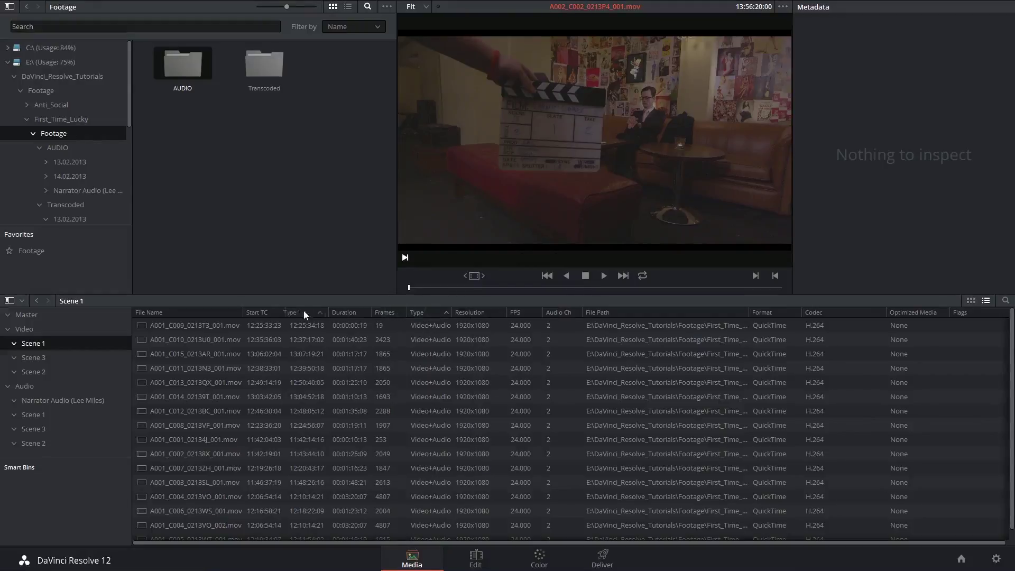
pyautogui.moveTo(274, 313); pyautogui.dragTo(285, 313)
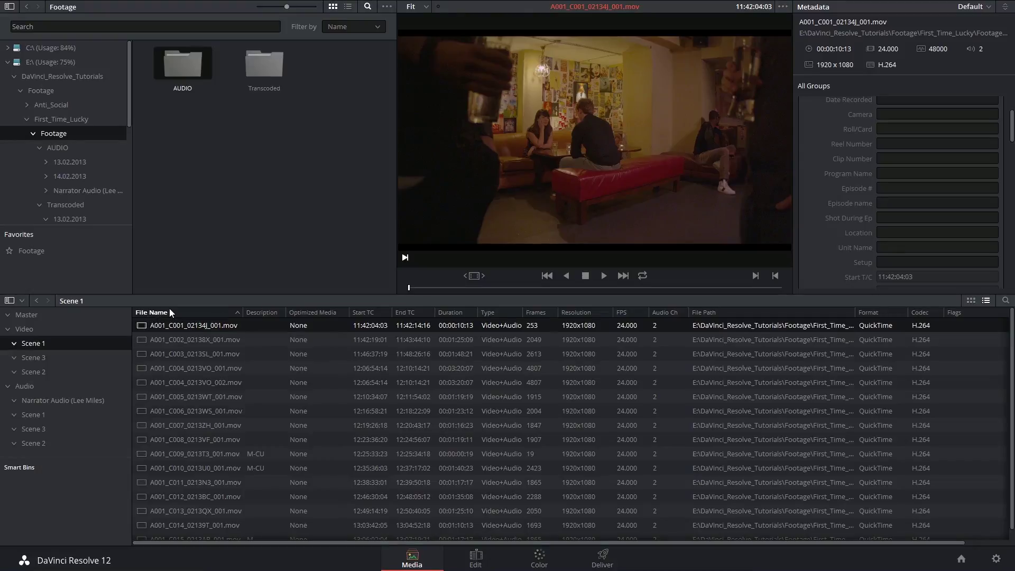
pyautogui.click(219, 314)
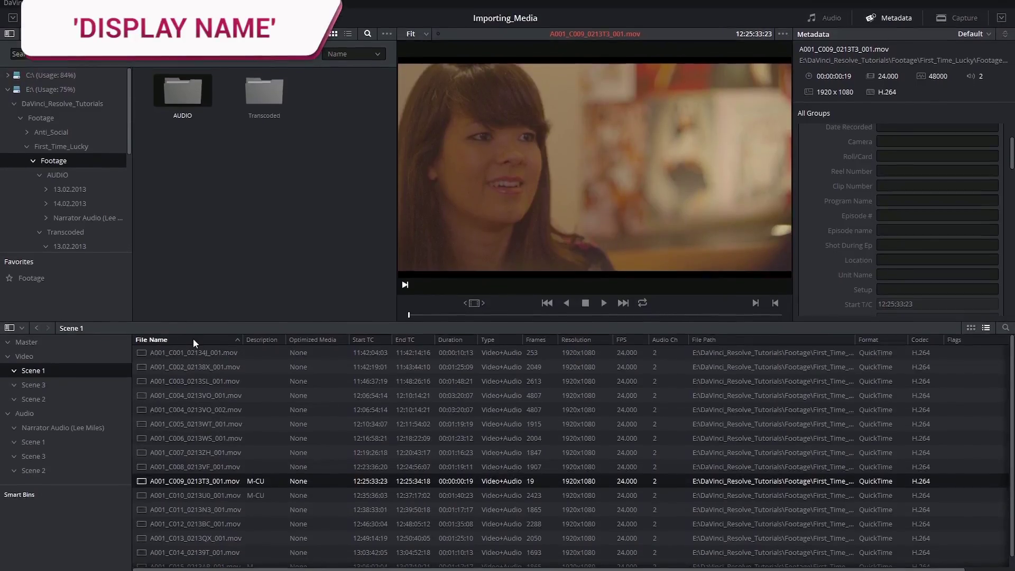
# Enable the Display Name column, glance at the Edit page, and return to Media
pyautogui.rightClick(193, 312)
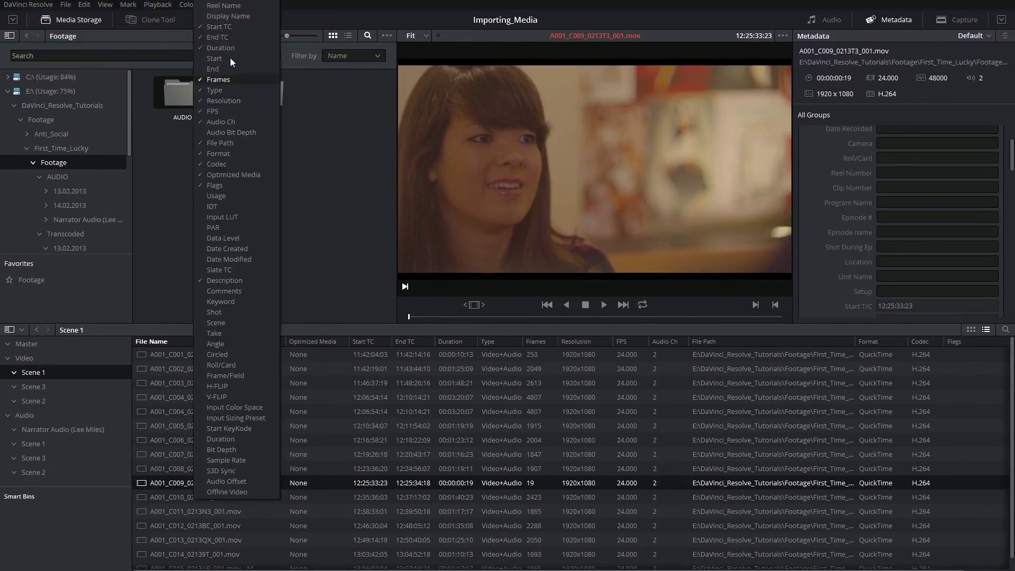
pyautogui.click(223, 14)
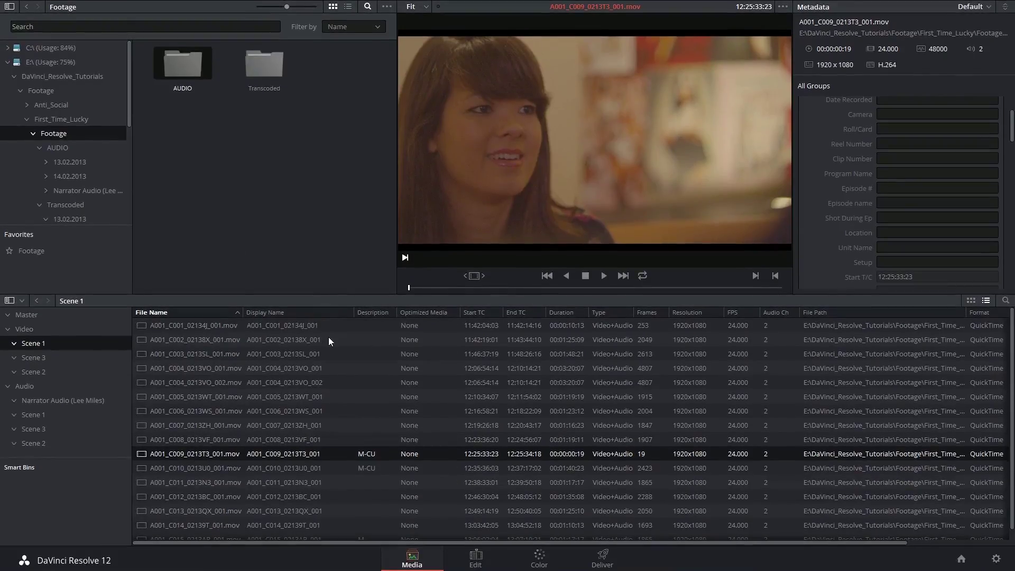
pyautogui.click(472, 557)
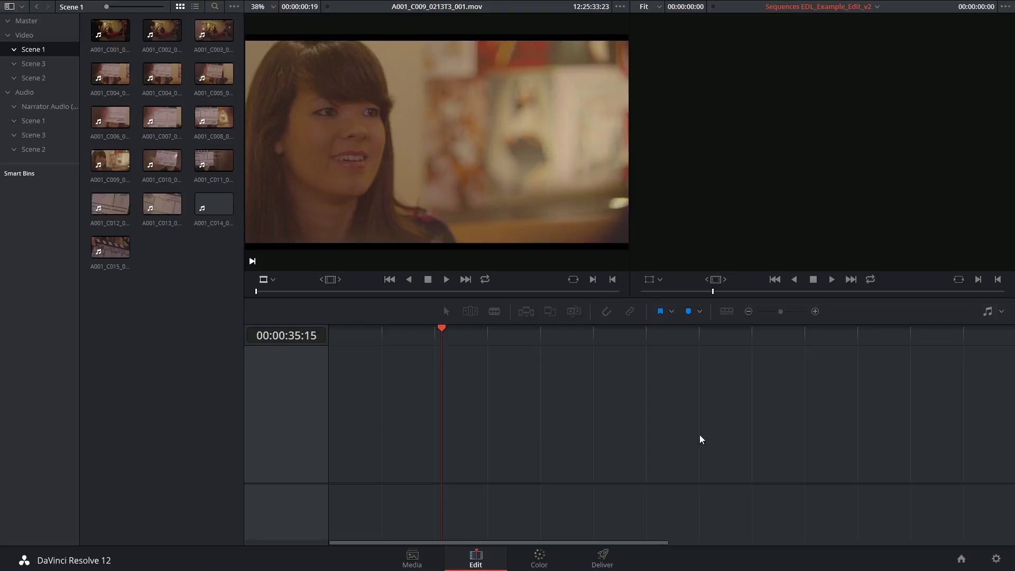
pyautogui.click(412, 558)
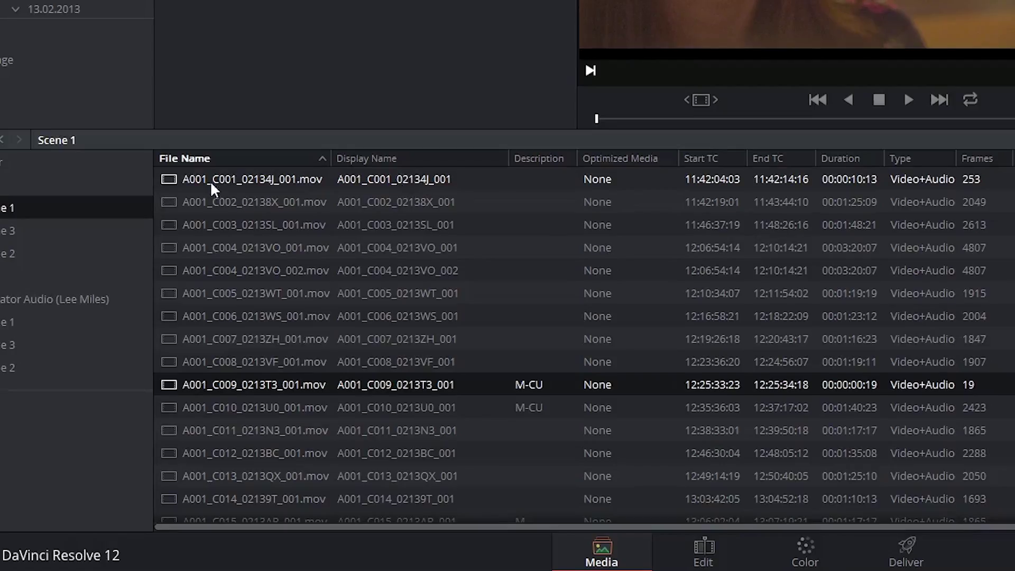
# Set clip A001_C001's Display Name cell to Wide_Pub
pyautogui.click(397, 179)
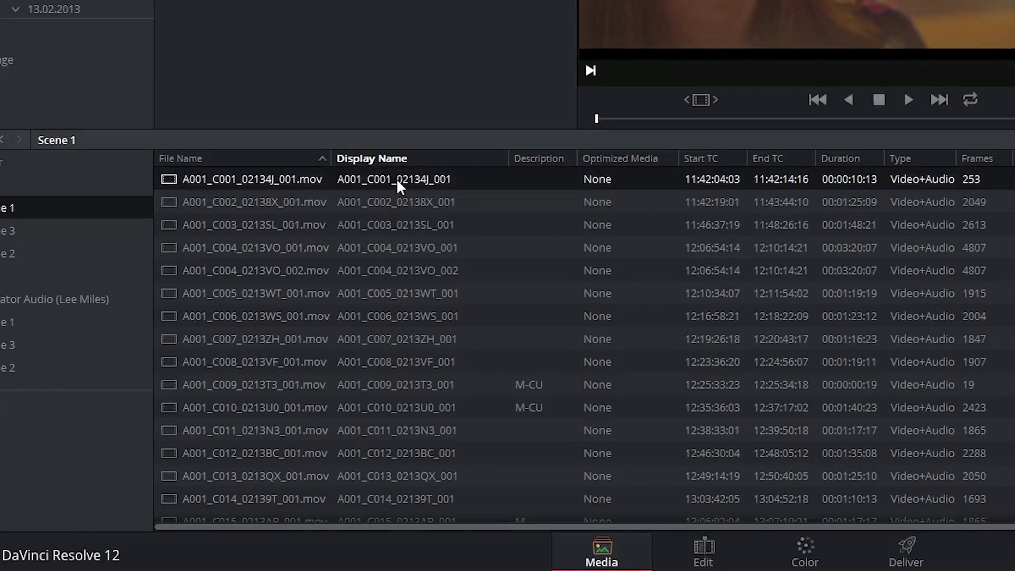
pyautogui.click(394, 176)
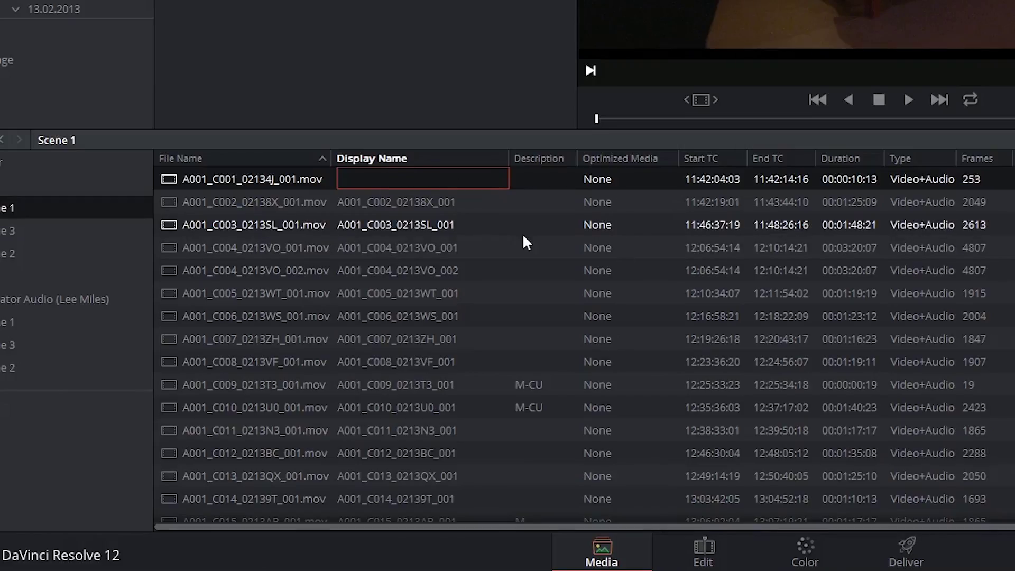
pyautogui.write('Wide_Pub')
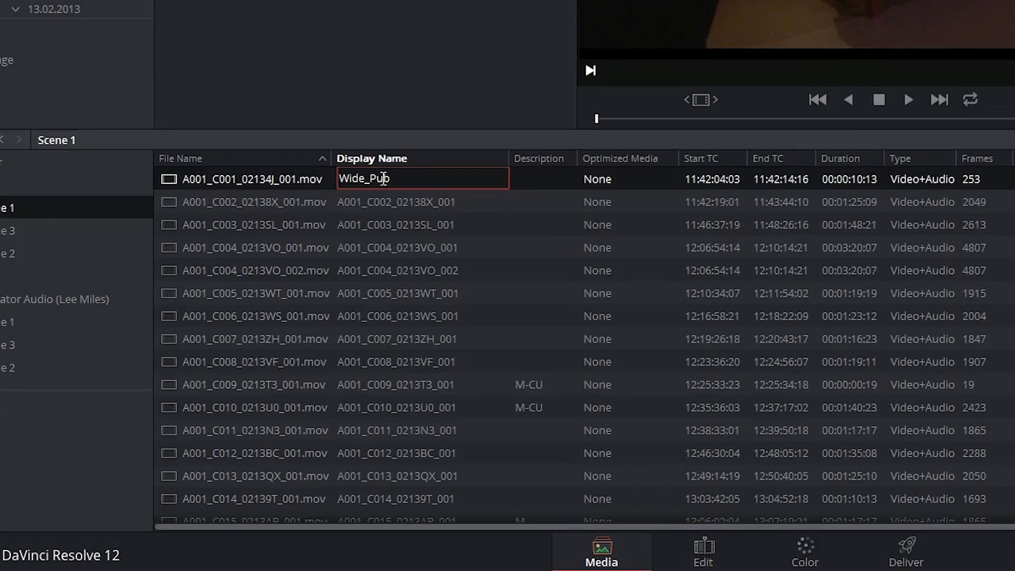
pyautogui.press('Return')
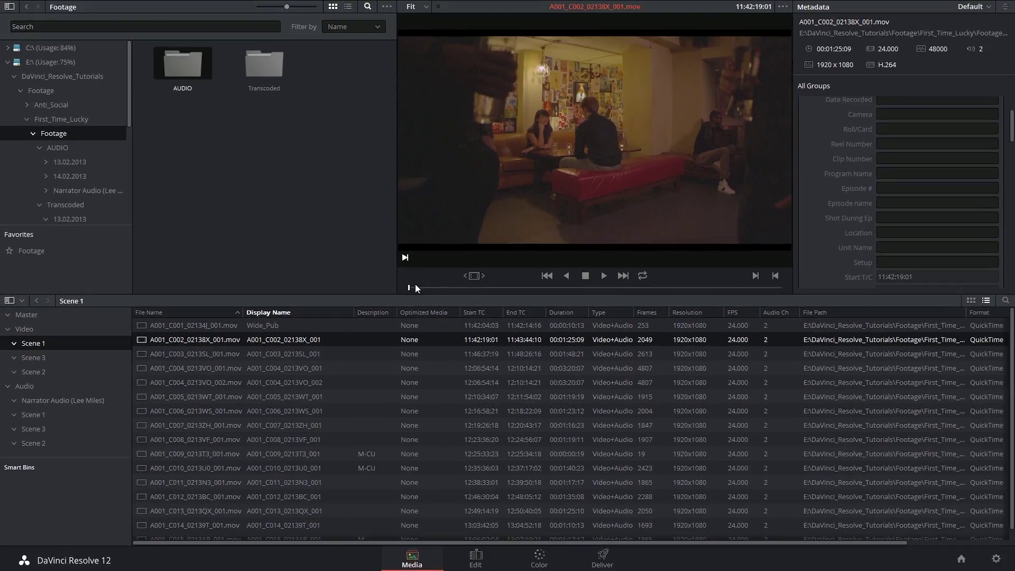
# Scrub the second clip to its slate and enter Shot 1, Scene 1, Take 1 in metadata
pyautogui.moveTo(425, 288); pyautogui.dragTo(433, 290)
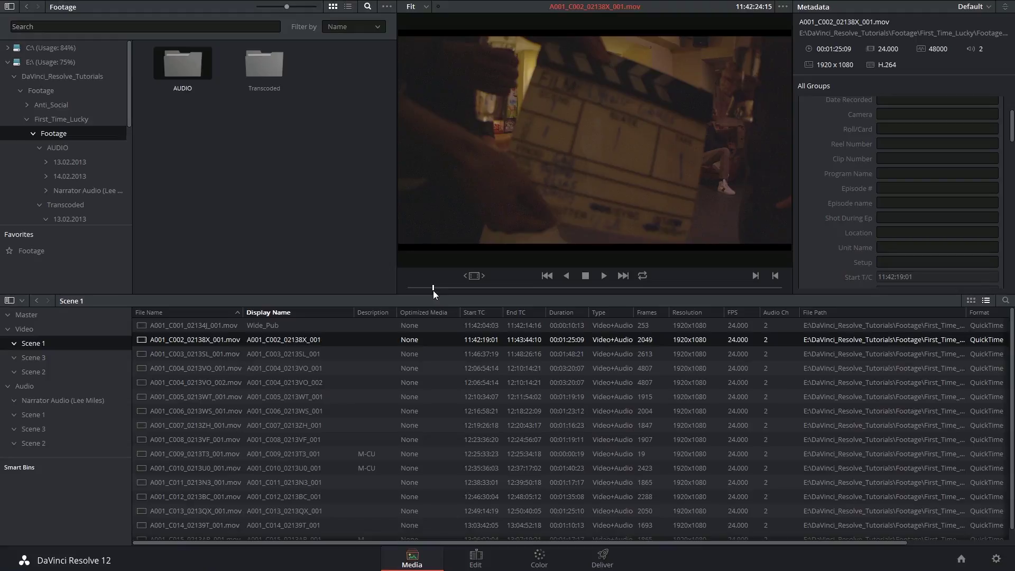
pyautogui.scroll(3, 956, 174)
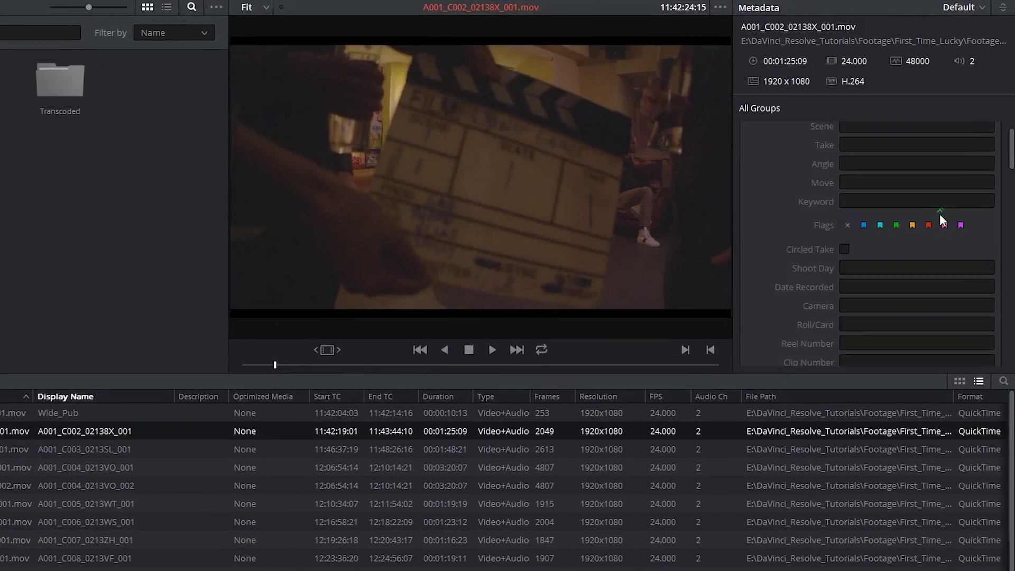
pyautogui.scroll(2, 940, 217)
pyautogui.click(862, 219)
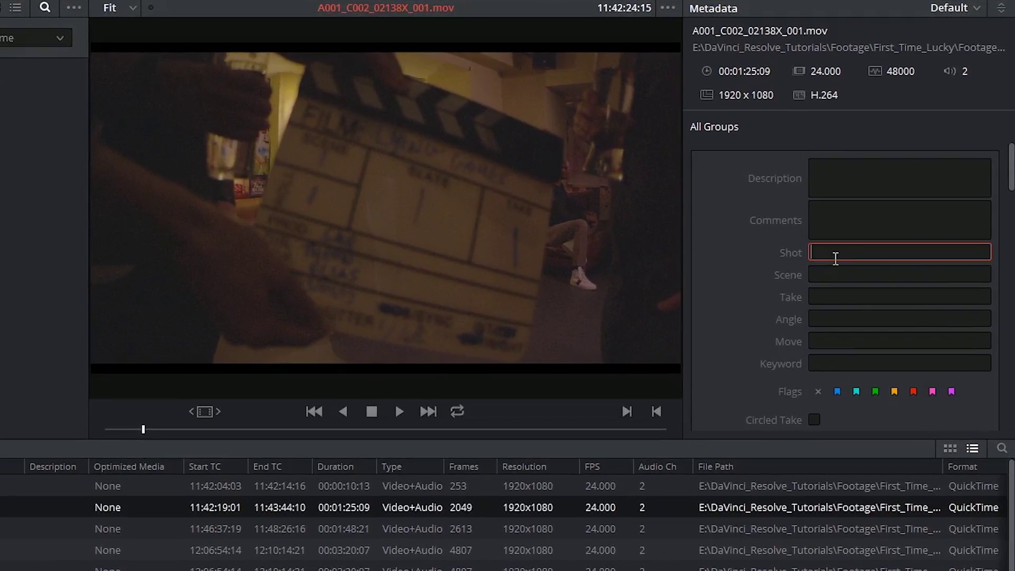
pyautogui.write('1')
pyautogui.click(832, 275)
pyautogui.write('1')
pyautogui.click(830, 296)
pyautogui.write('1')
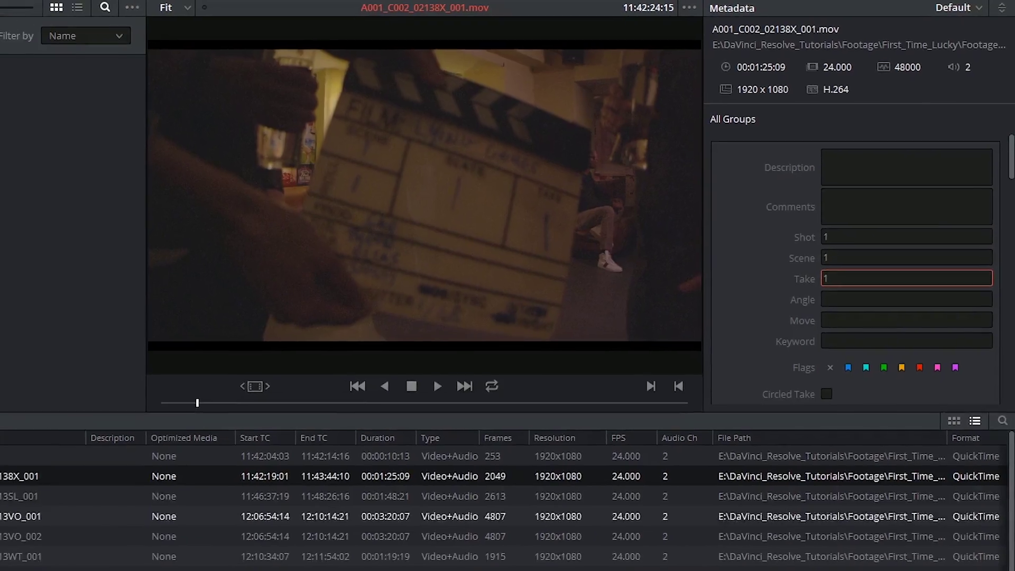
# Load the third clip and enter shot 1 and scene 1 in its metadata fields
pyautogui.click(32, 445)
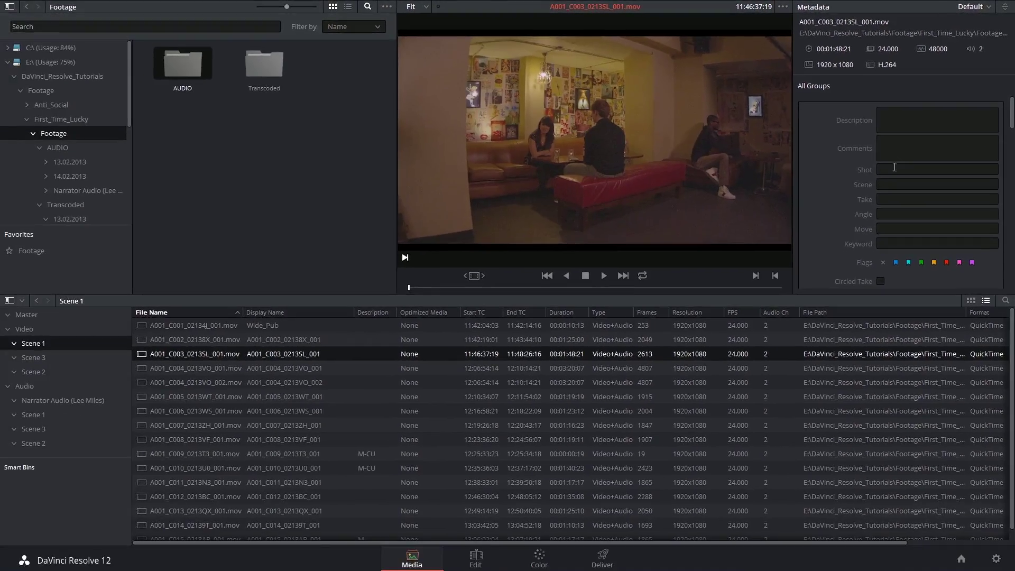
pyautogui.click(866, 208)
pyautogui.write('1')
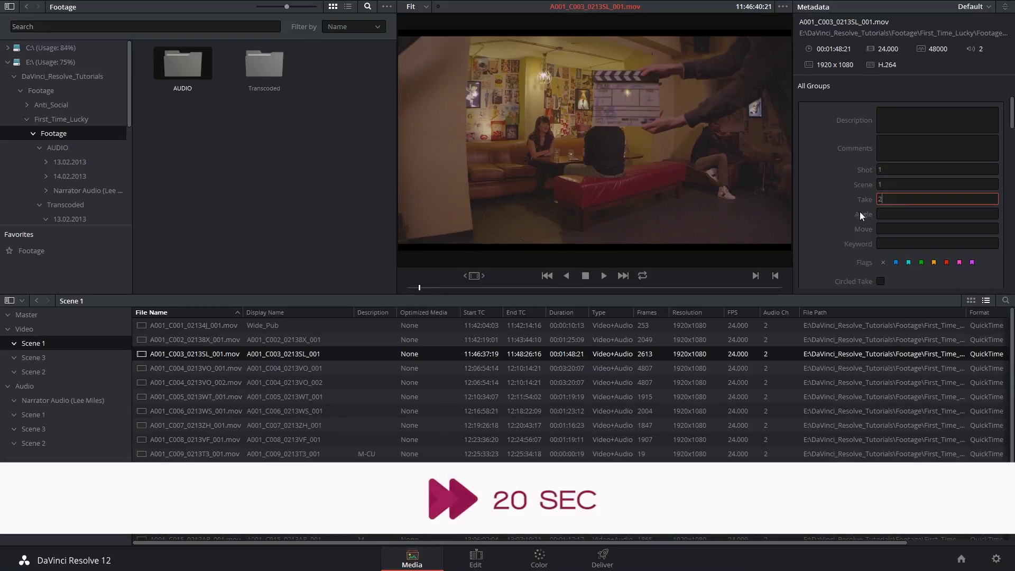
pyautogui.press('Down')
pyautogui.press('Tab')
pyautogui.write('1')
pyautogui.press('Tab')
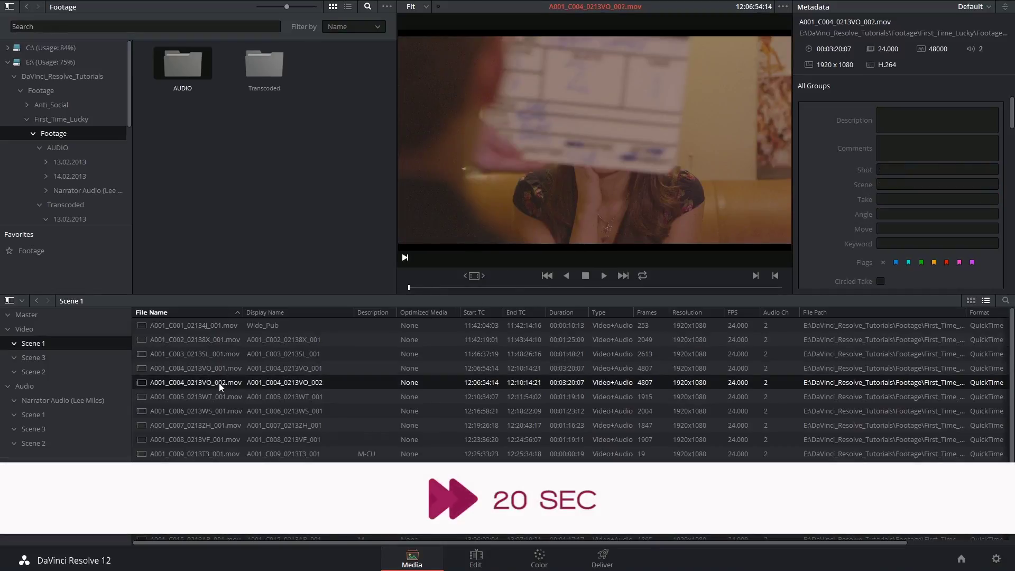
# Name the second clip with the %{scene}_%{shot}_%{take} template (1_1_1) and copy the template
pyautogui.doubleClick(268, 339)
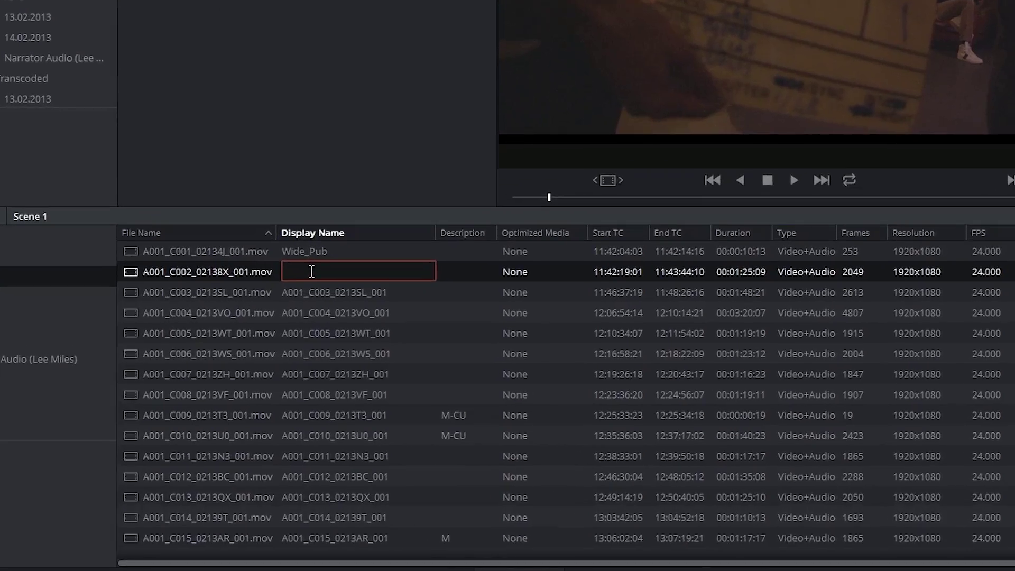
pyautogui.write('%')
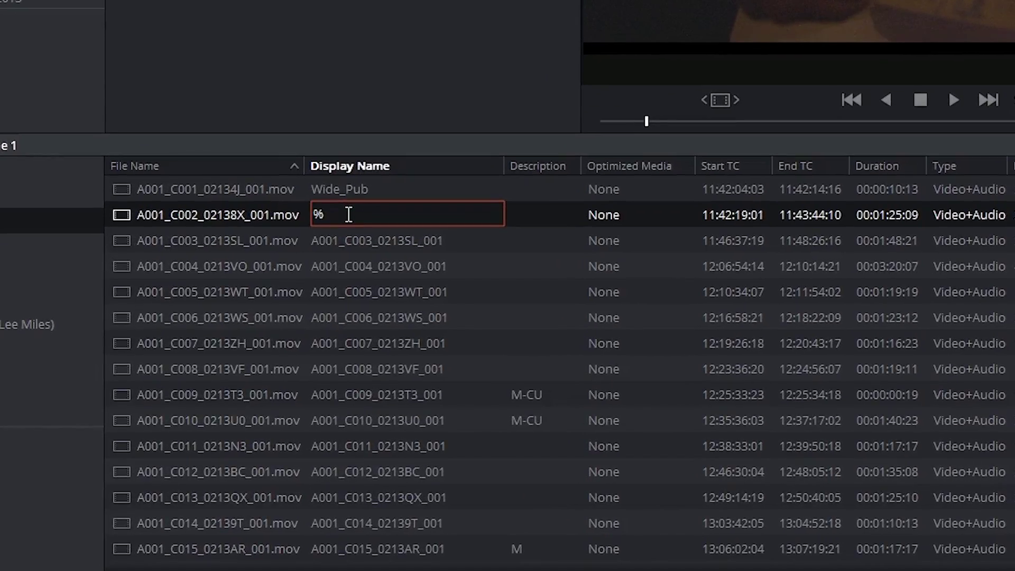
pyautogui.write('{scene}_%{shot')
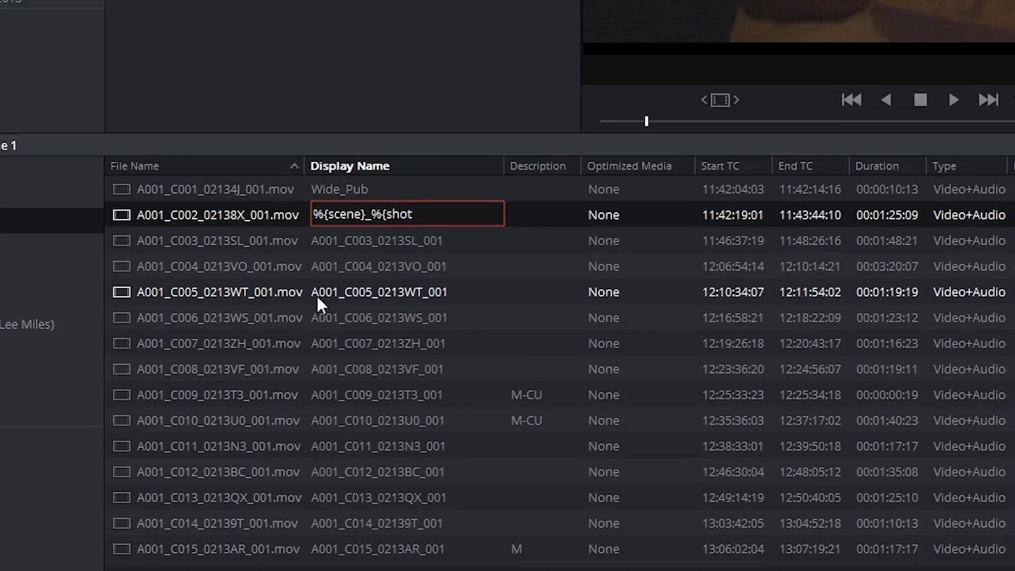
pyautogui.write('}_%{take')
pyautogui.press('Return')
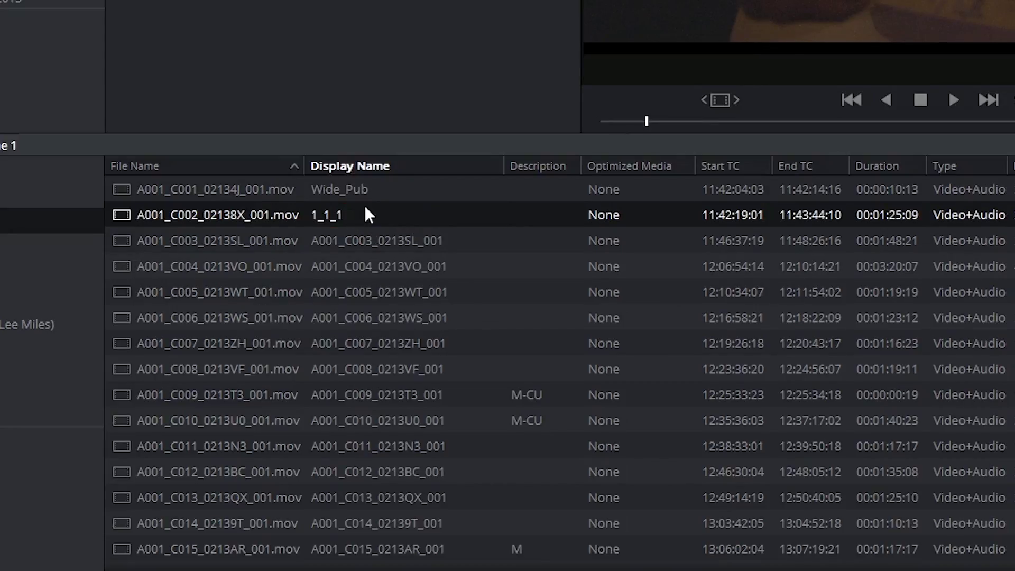
pyautogui.doubleClick(336, 214)
pyautogui.hotkey('ctrl', 'c')
pyautogui.click(495, 227)
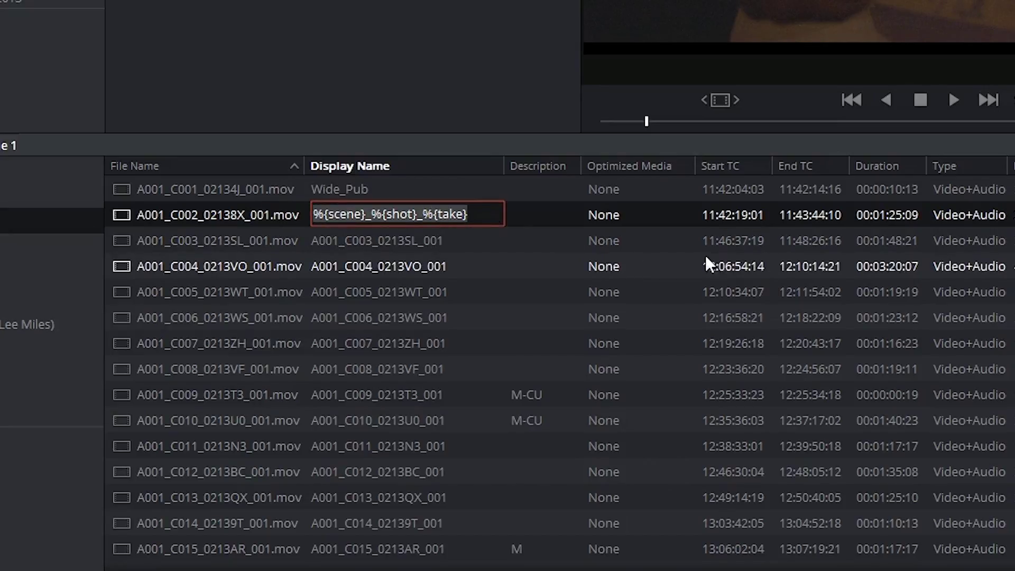
# Paste the template into the third to fifth clips, naming them 1_1_2, 1_2_1 and 1_2_2
pyautogui.doubleClick(391, 241)
pyautogui.hotkey('ctrl', 'v')
pyautogui.doubleClick(363, 267)
pyautogui.hotkey('ctrl', 'v')
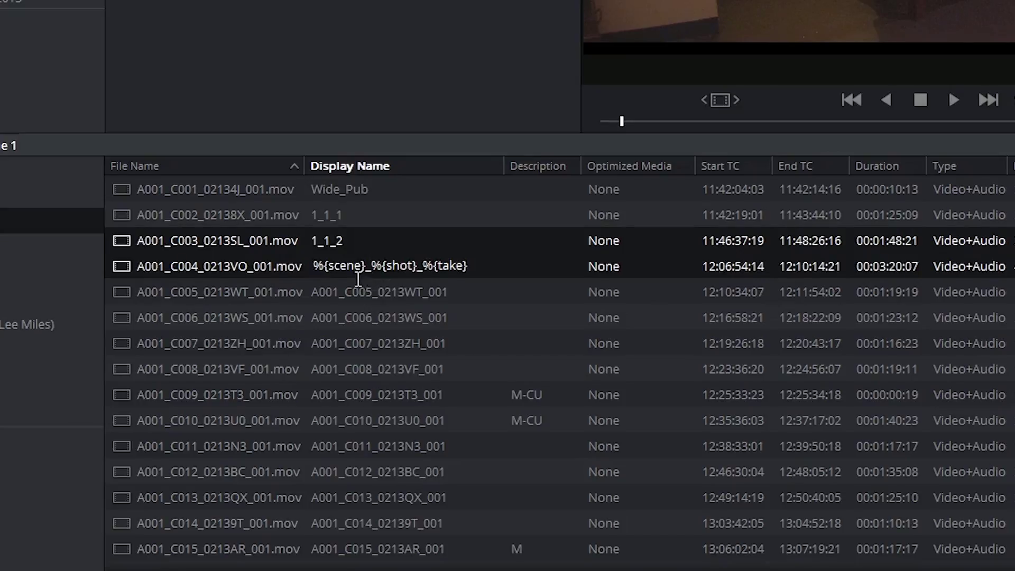
pyautogui.doubleClick(357, 287)
pyautogui.hotkey('ctrl', 'v')
pyautogui.press('Return')
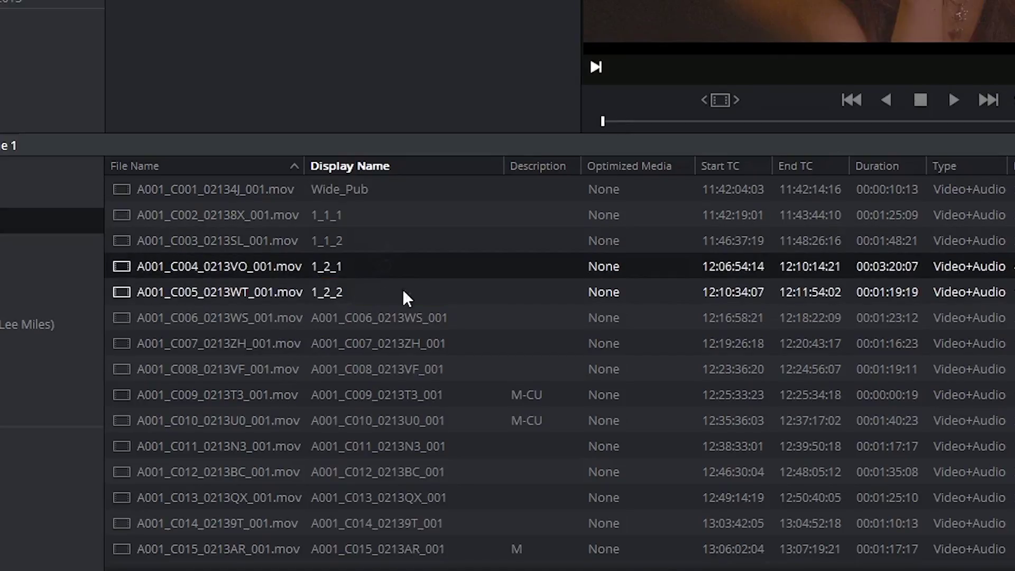
# Check the fifth clip's display name template, then select the sixth and second clips
pyautogui.doubleClick(369, 289)
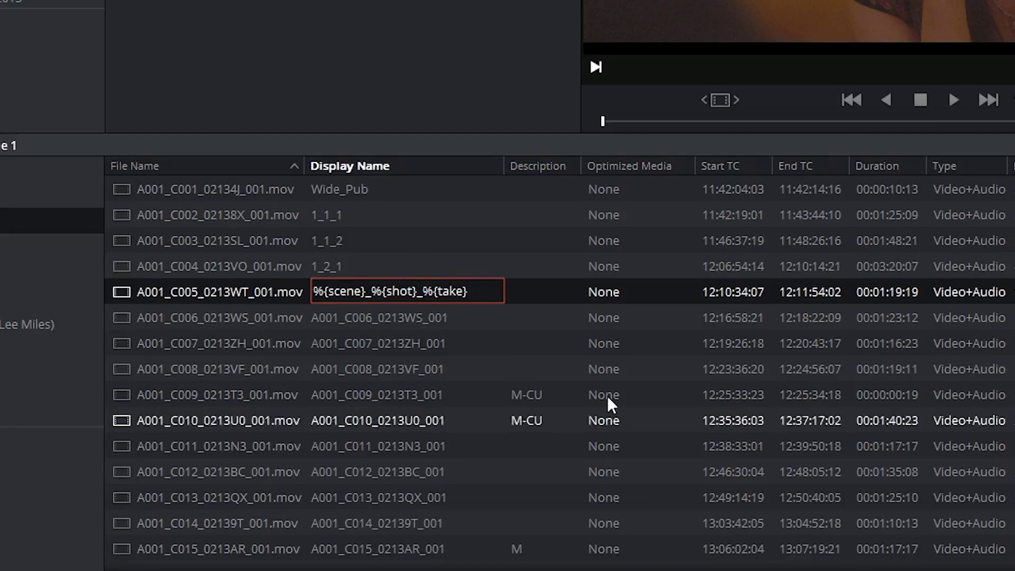
pyautogui.click(392, 271)
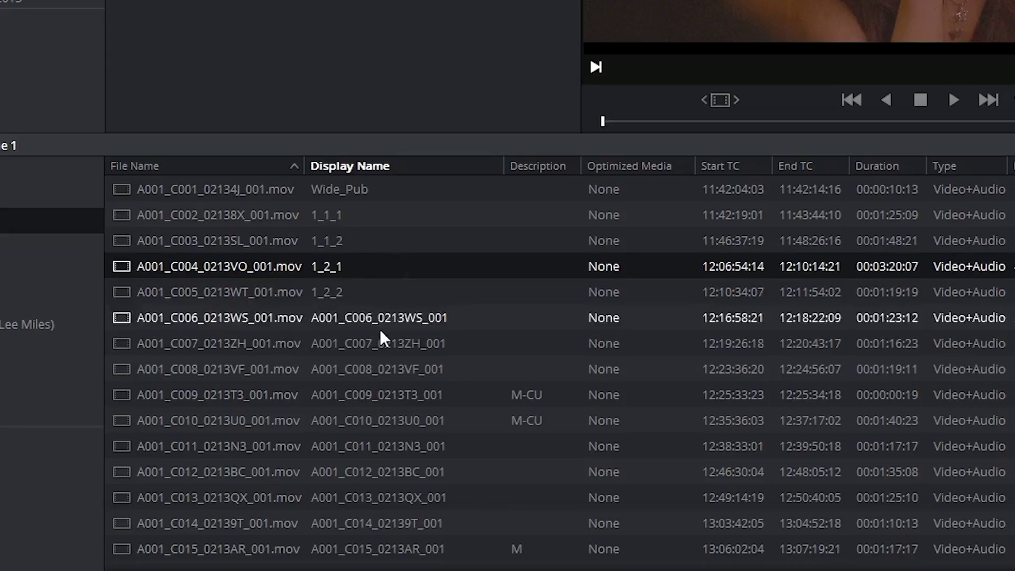
pyautogui.click(379, 323)
pyautogui.click(347, 215)
# Reveal the %{scene}_%{shot}_%{take} template behind clip A001_C002's 1_1_1 display name
pyautogui.click(348, 215)
pyautogui.press('Right')
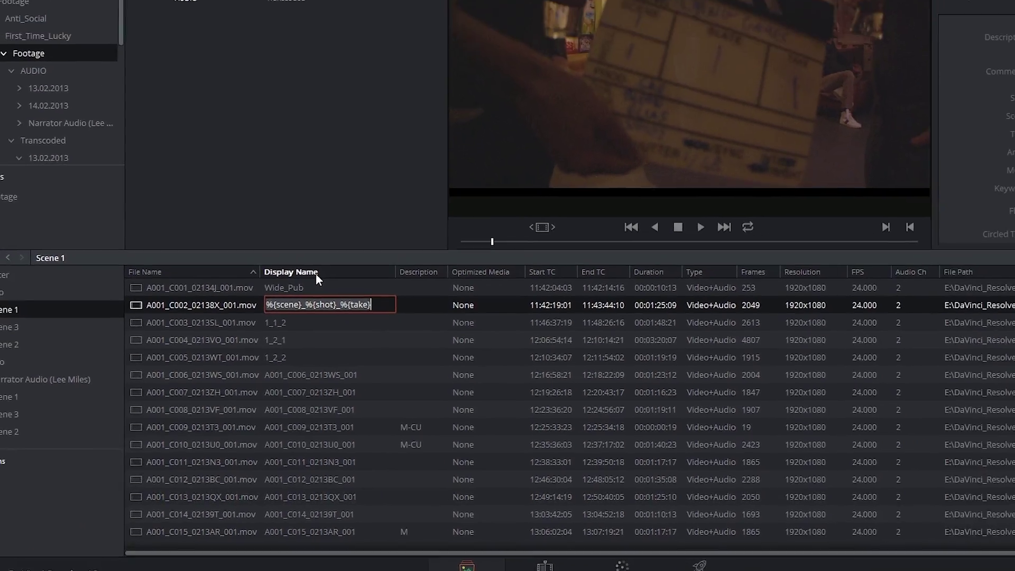
pyautogui.press('End')
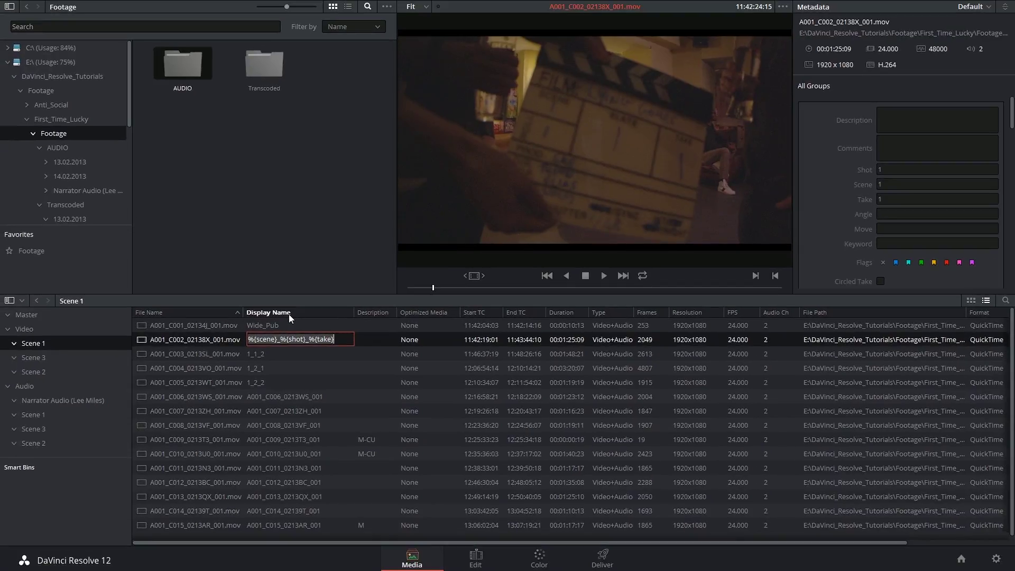